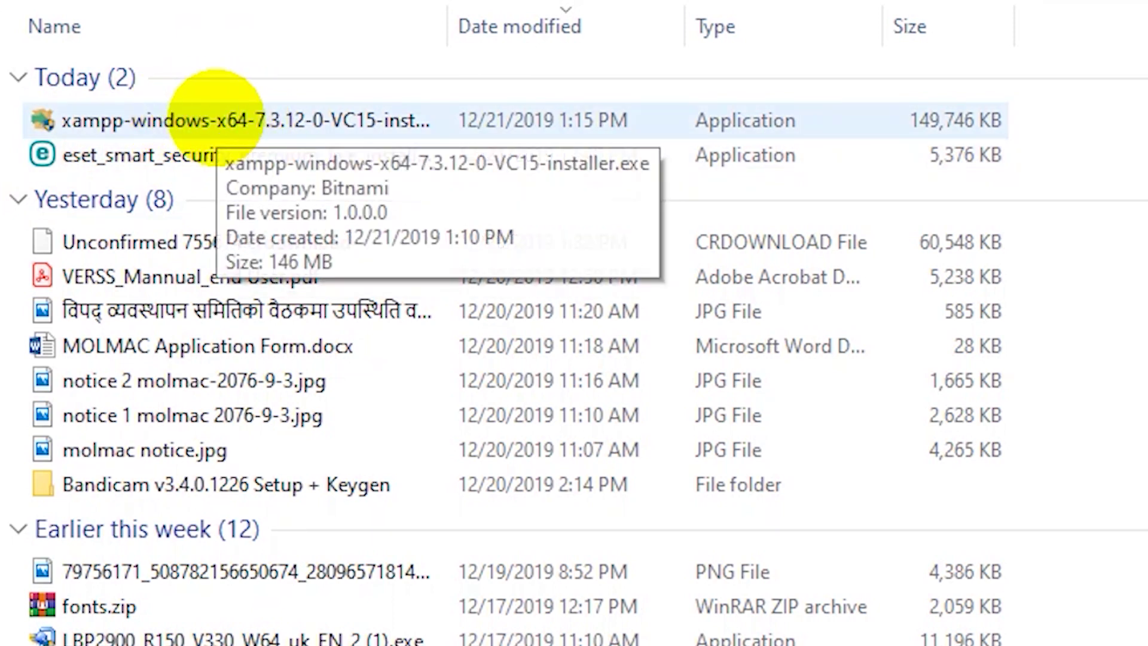
# - Run the xampp-windows-x64-7.3.12-0-VC15 installer from Downloads, clear the open windows out of the way and acknowledge the UAC warning
pyautogui.click(214, 120)
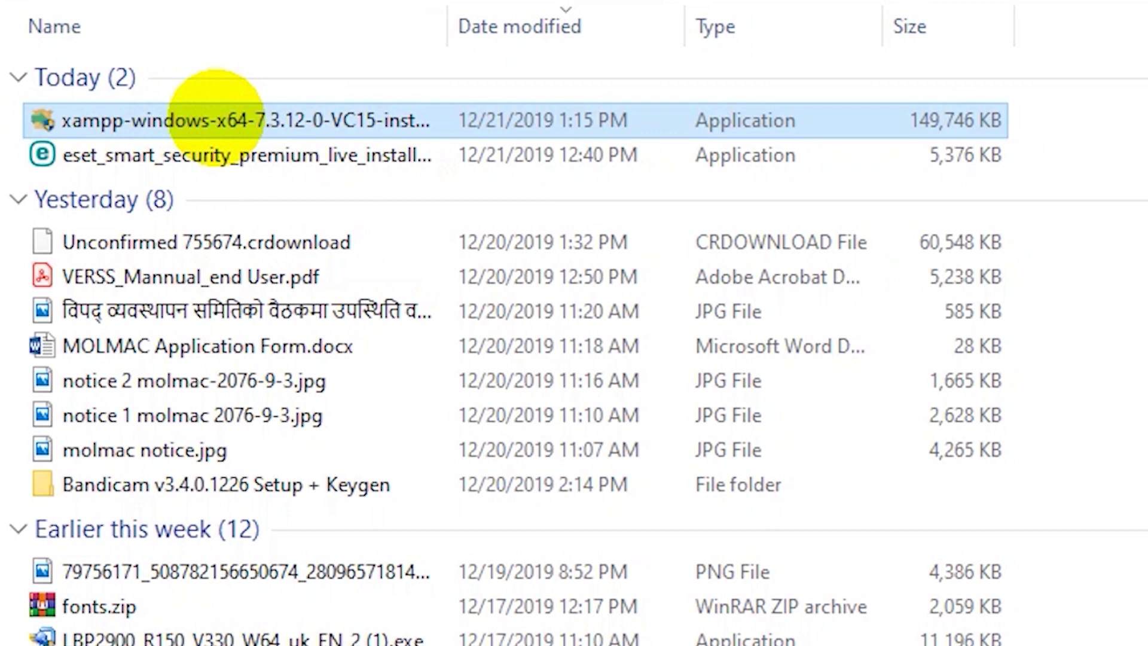
pyautogui.doubleClick(215, 120)
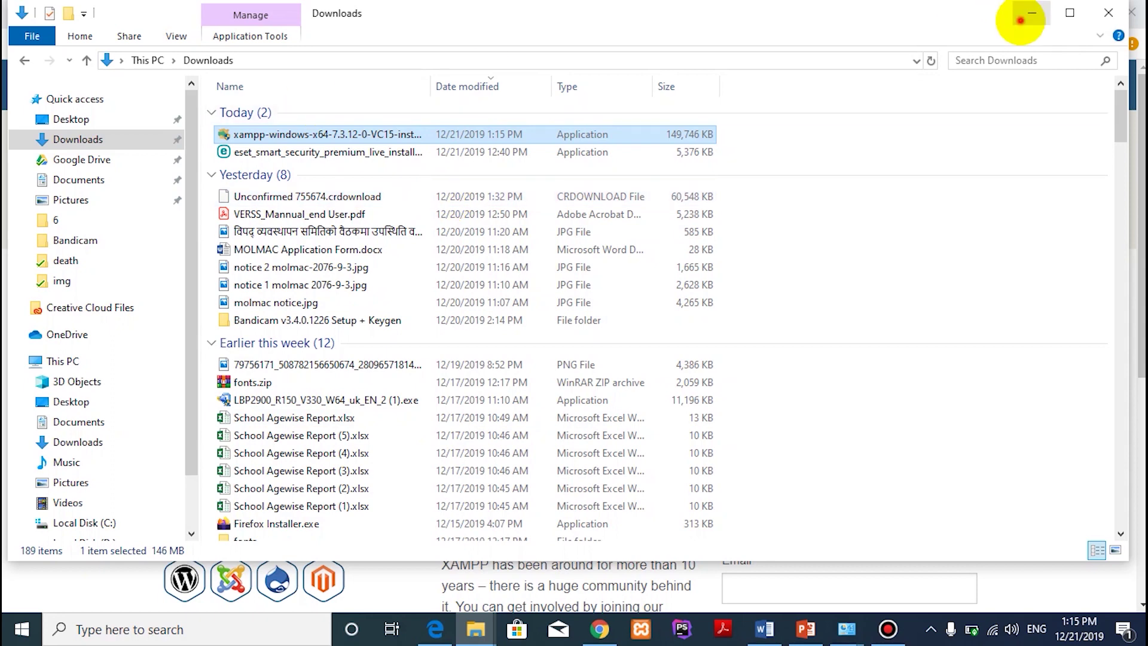
pyautogui.click(1031, 13)
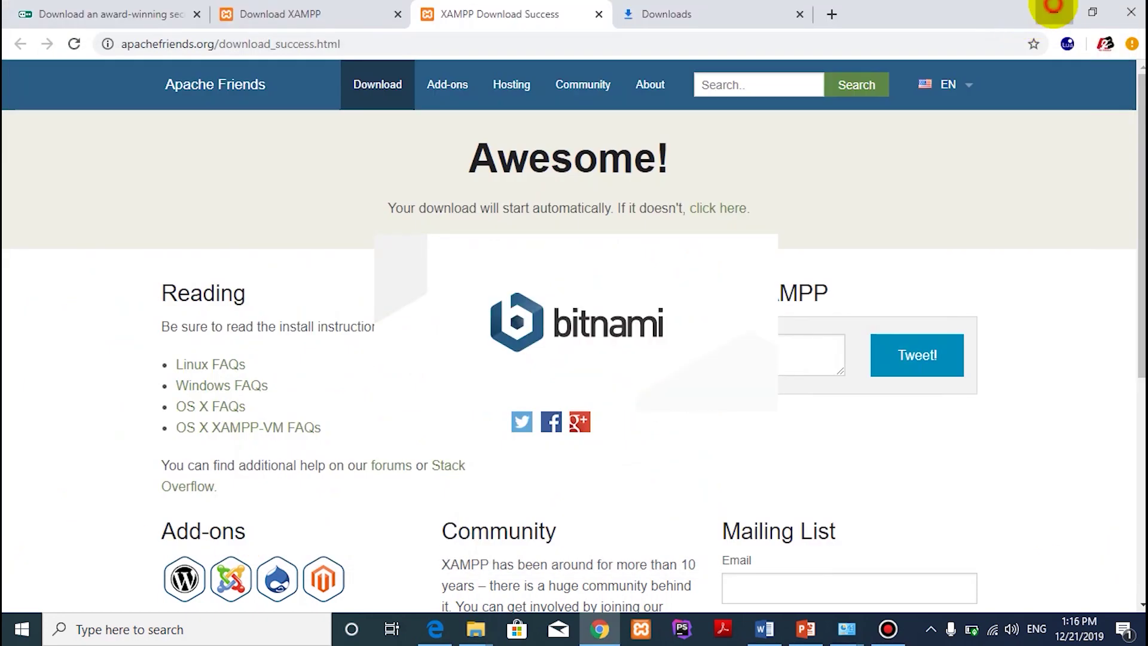
pyautogui.click(1054, 7)
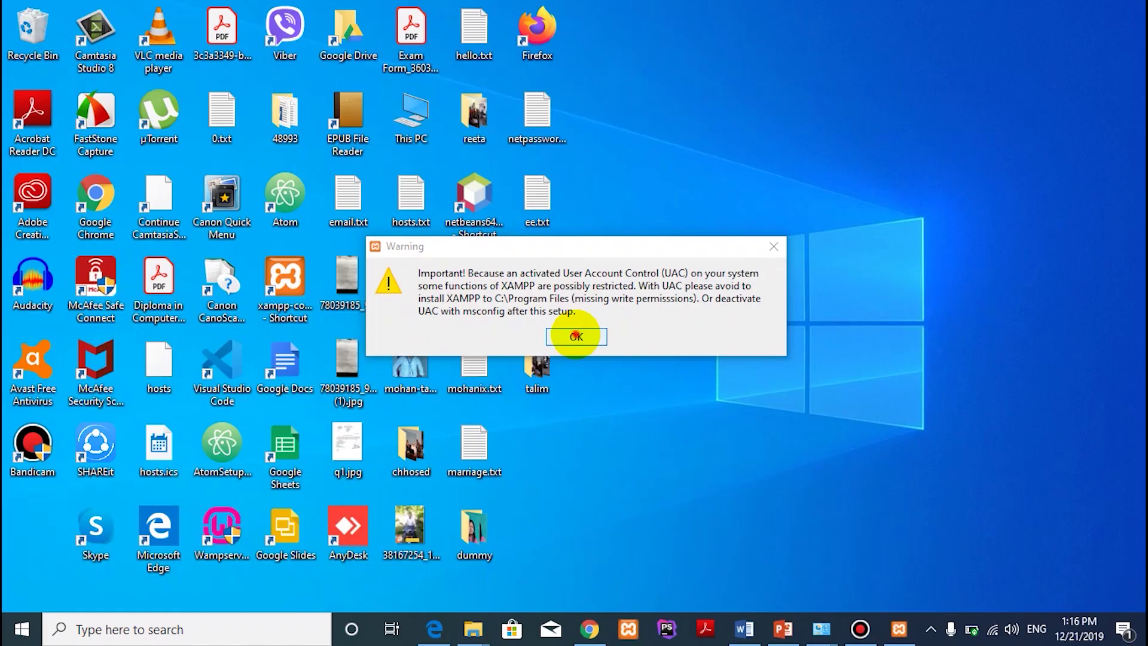
pyautogui.click(578, 343)
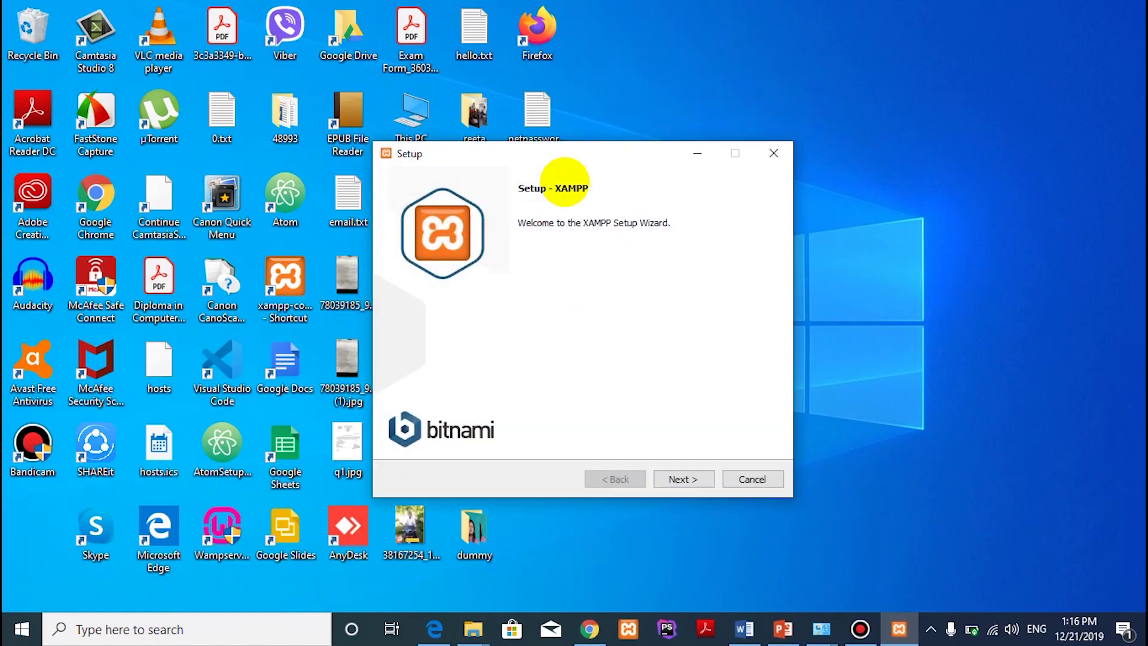
# - Install XAMPP with all components selected into C:\xampp, keeping the option to learn more about Bitnami
pyautogui.moveTo(553, 162); pyautogui.dragTo(379, 167)
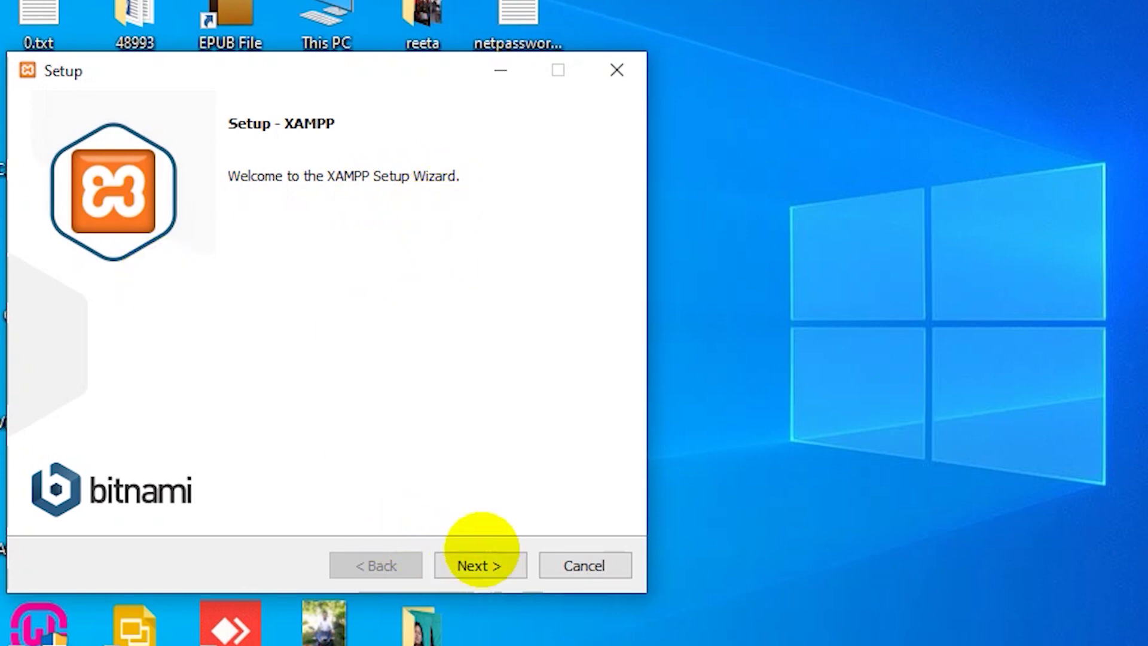
pyautogui.click(483, 564)
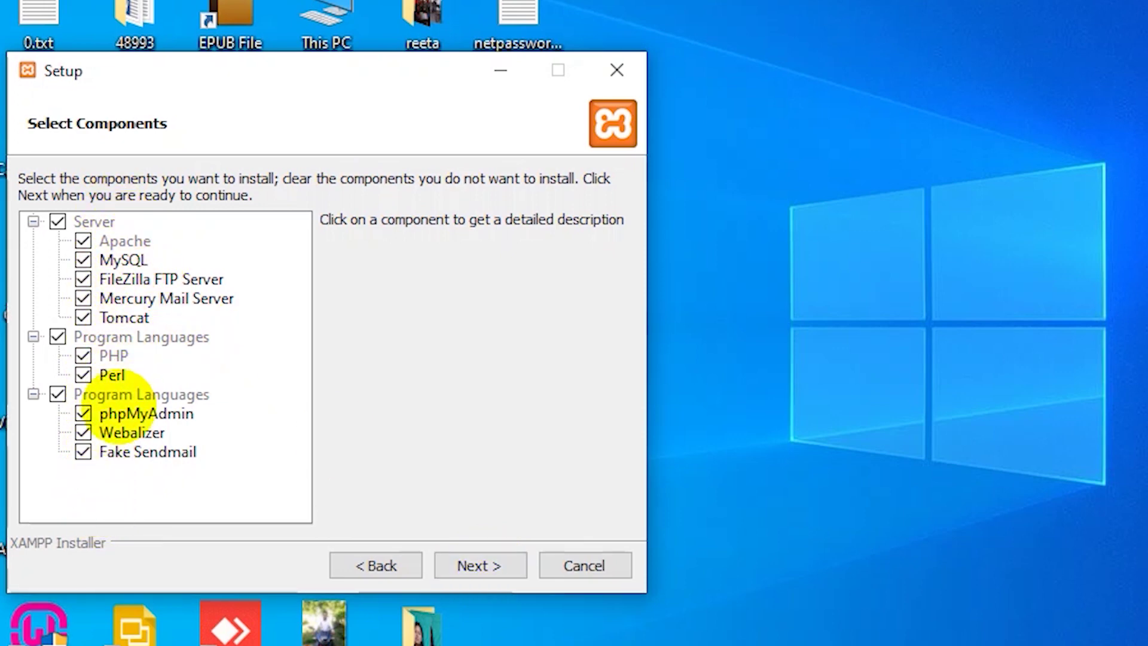
pyautogui.click(479, 562)
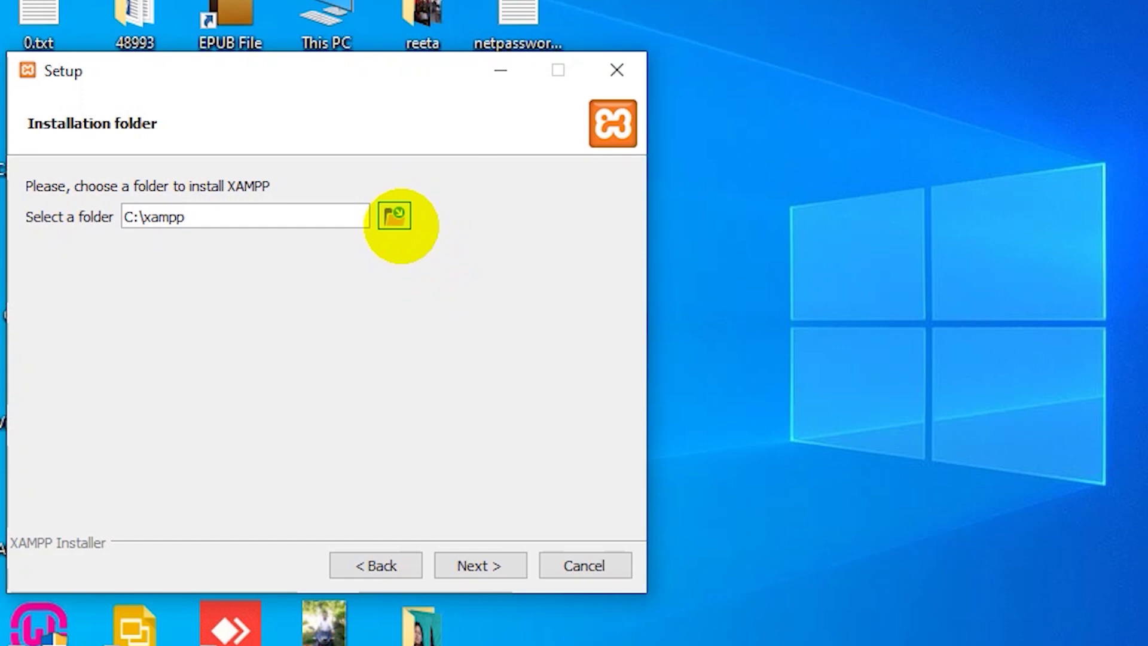
pyautogui.click(482, 563)
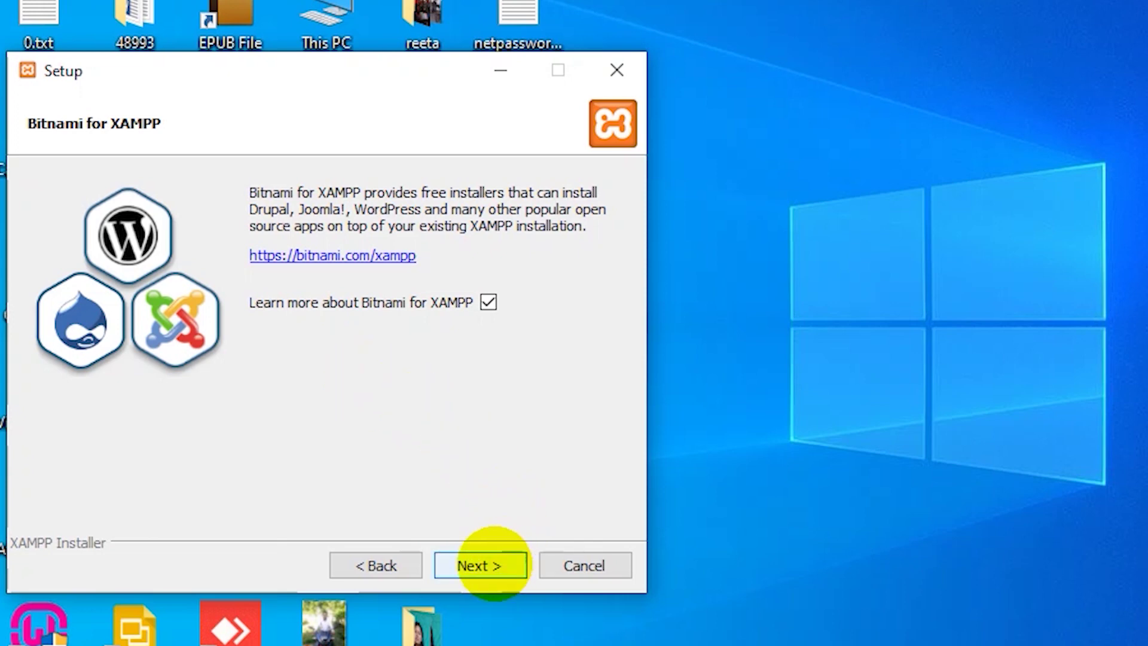
pyautogui.click(494, 564)
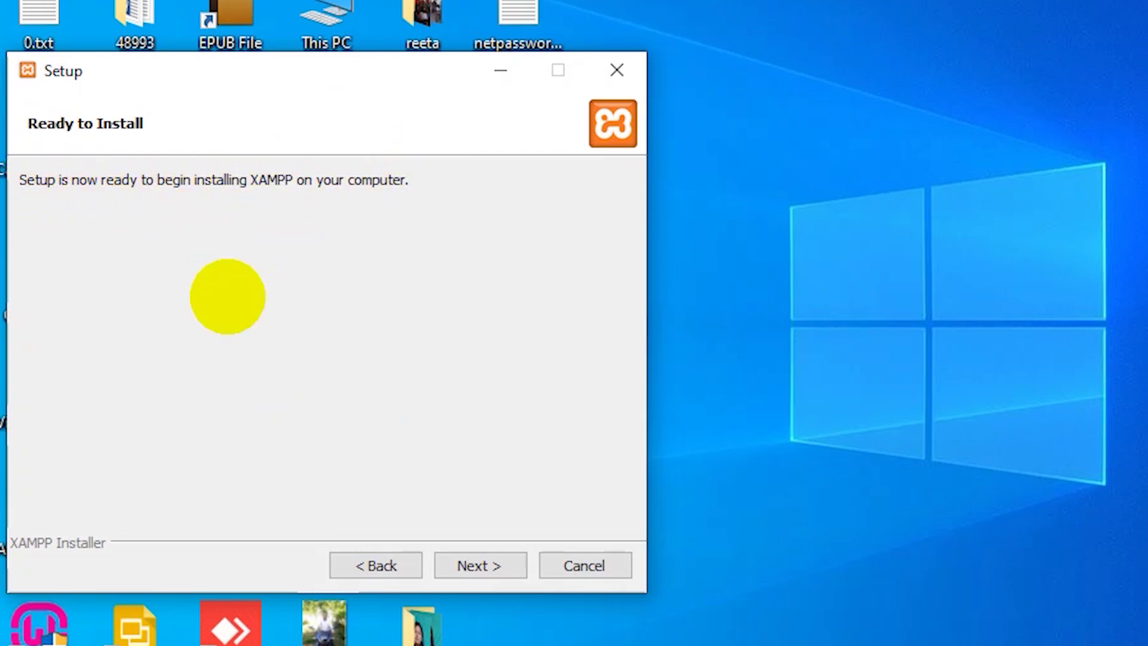
pyautogui.click(482, 559)
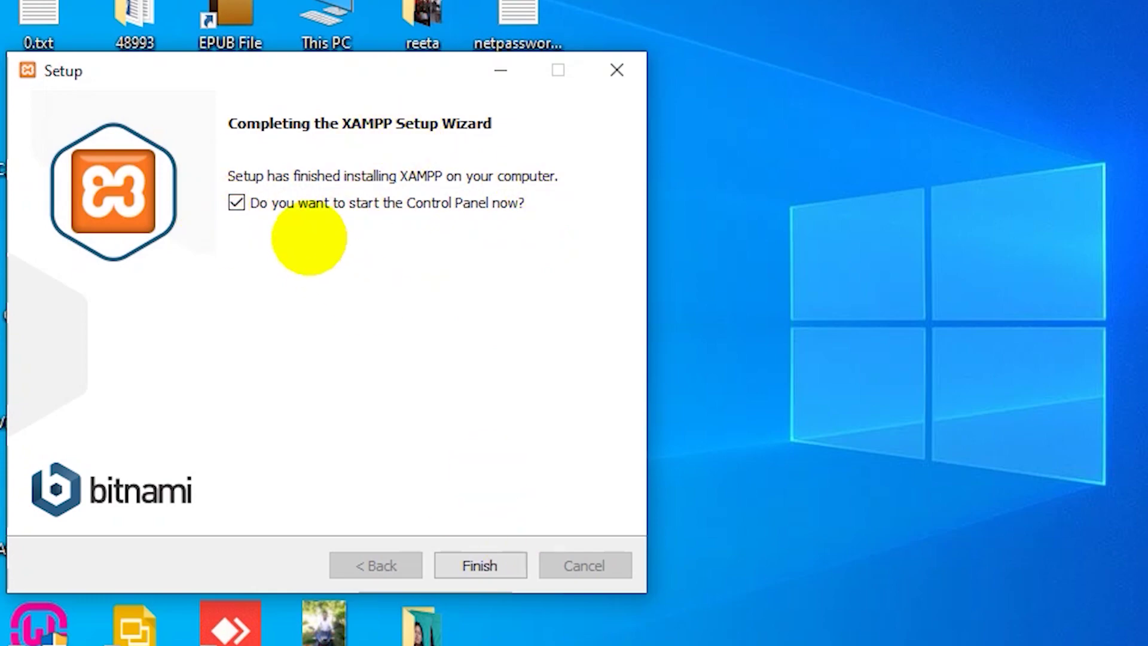
# - Finish the setup with the XAMPP Control Panel set to start, and save English as its language
pyautogui.click(483, 562)
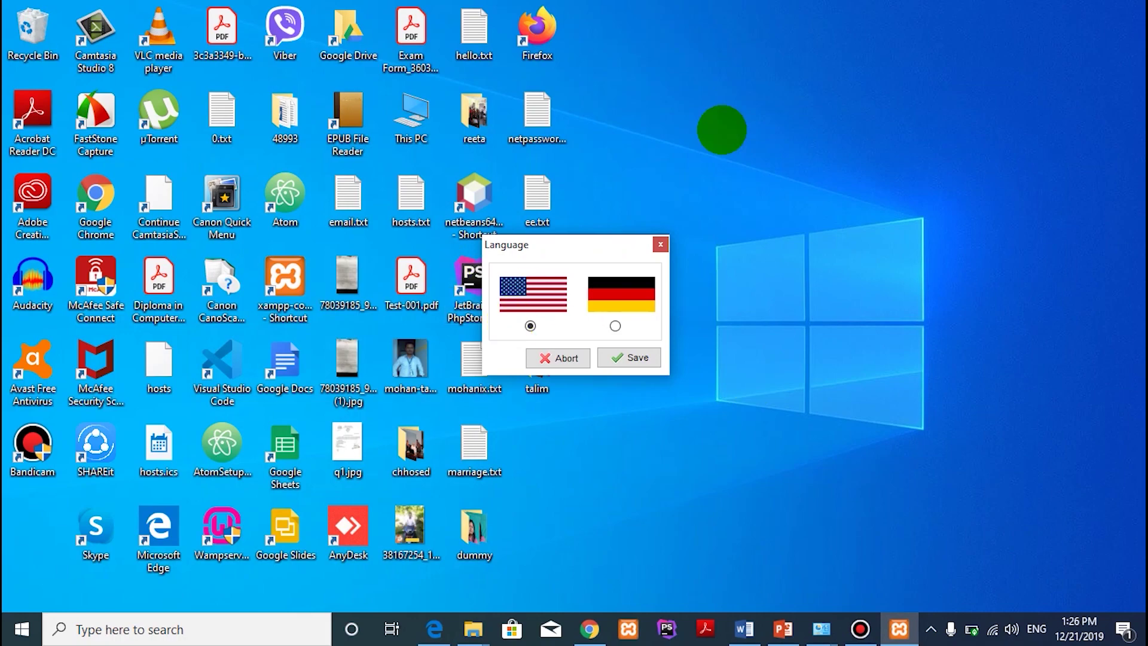
pyautogui.click(645, 355)
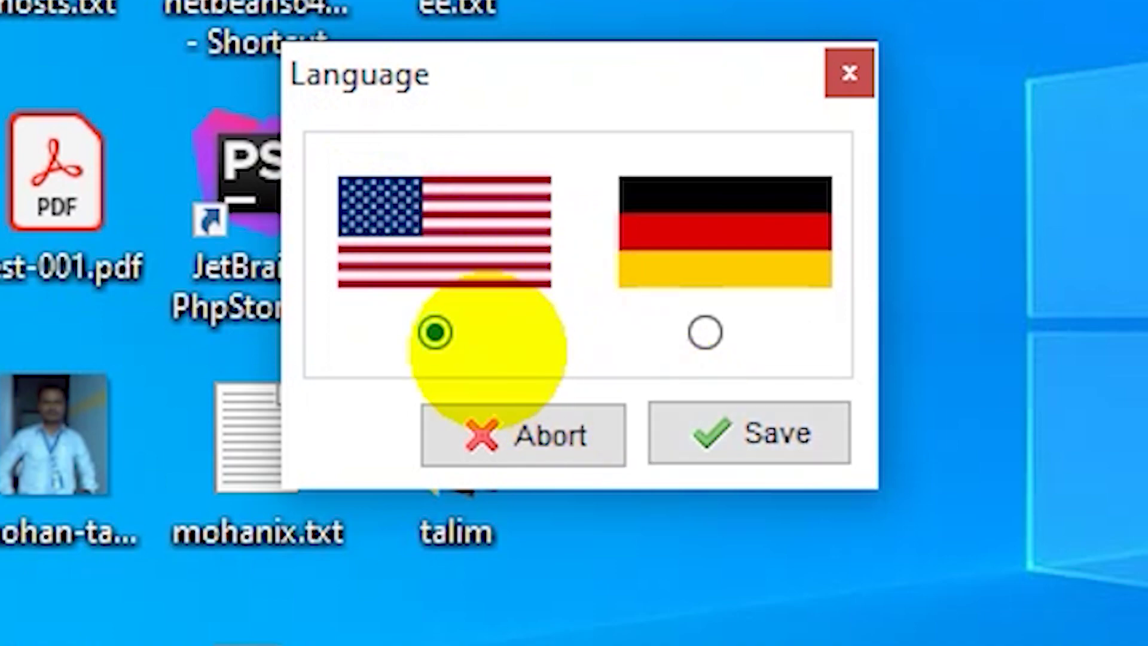
pyautogui.click(754, 433)
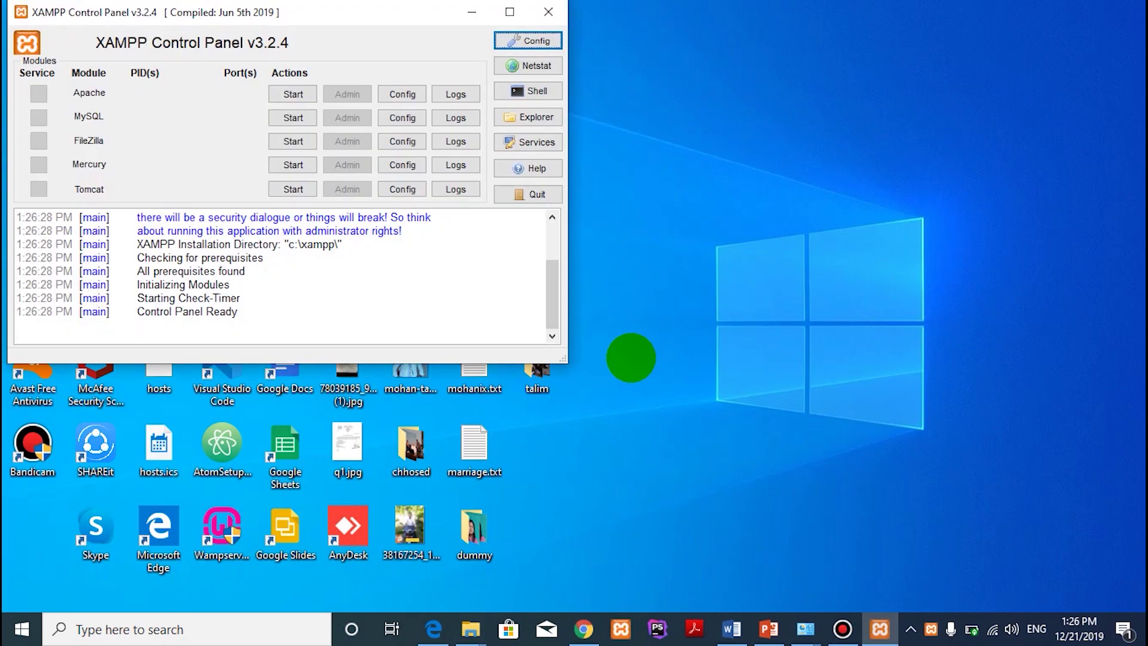
pyautogui.moveTo(441, 7); pyautogui.dragTo(353, 26)
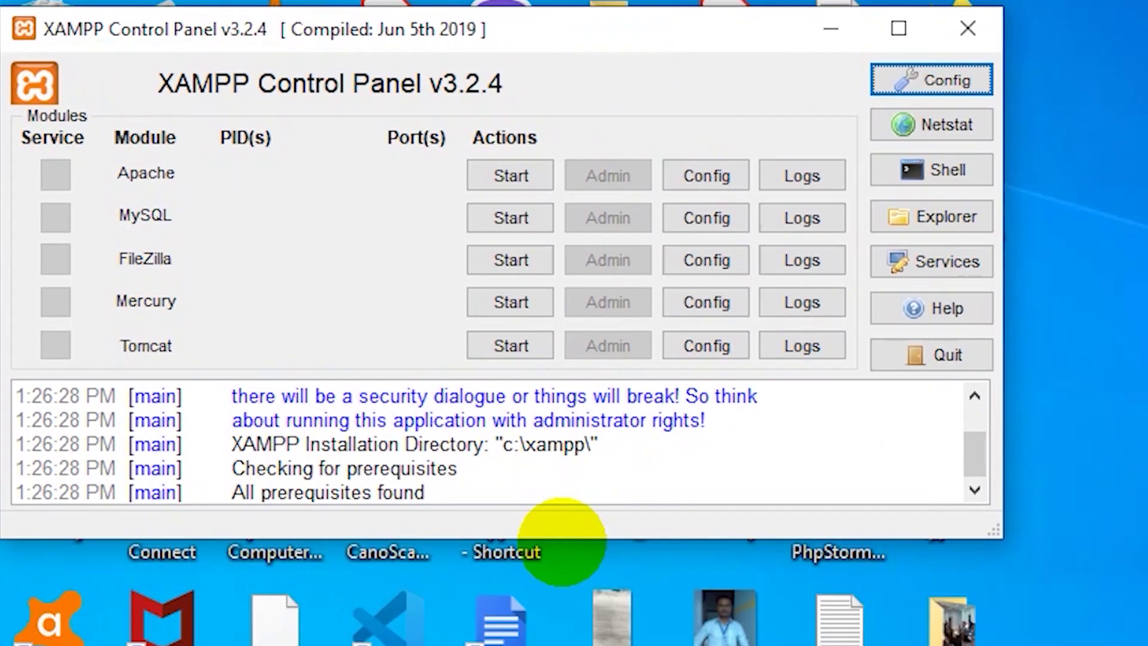
pyautogui.doubleClick(561, 539)
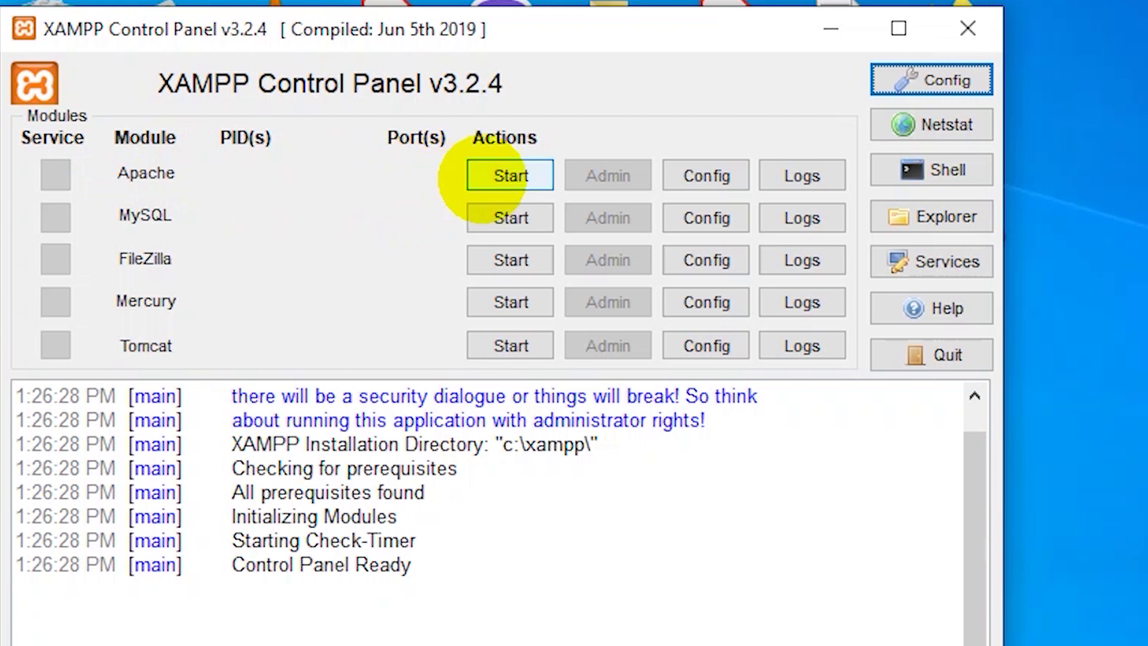
# - Start the Apache and MySQL modules and allow mysqld.exe through the Windows firewall on public networks
pyautogui.click(497, 174)
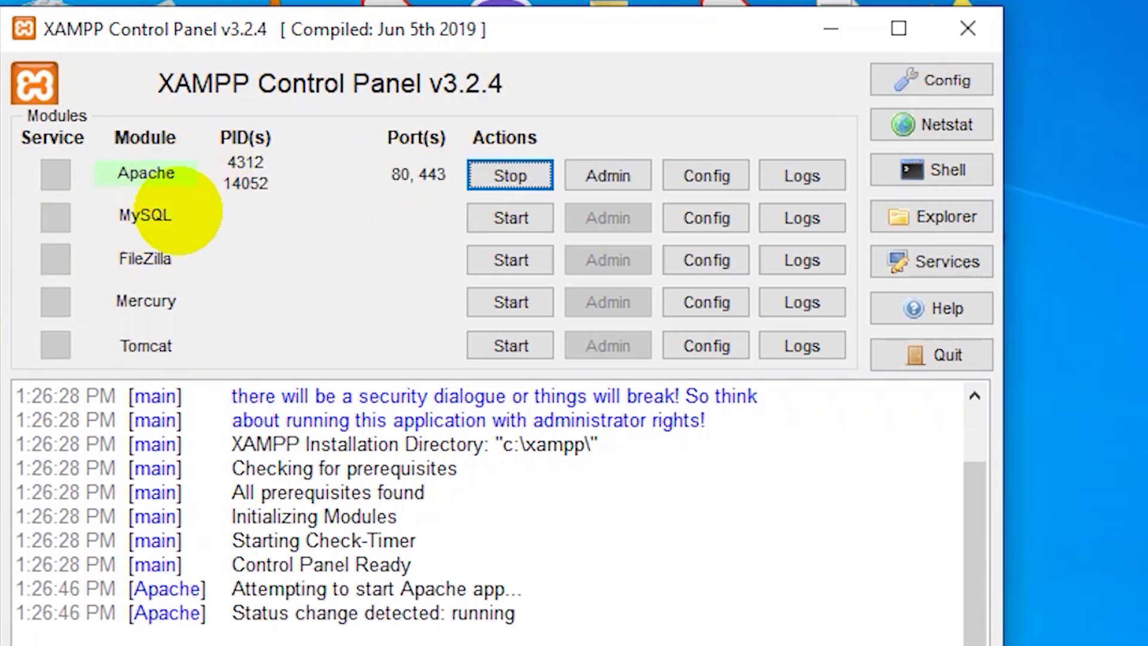
pyautogui.click(510, 217)
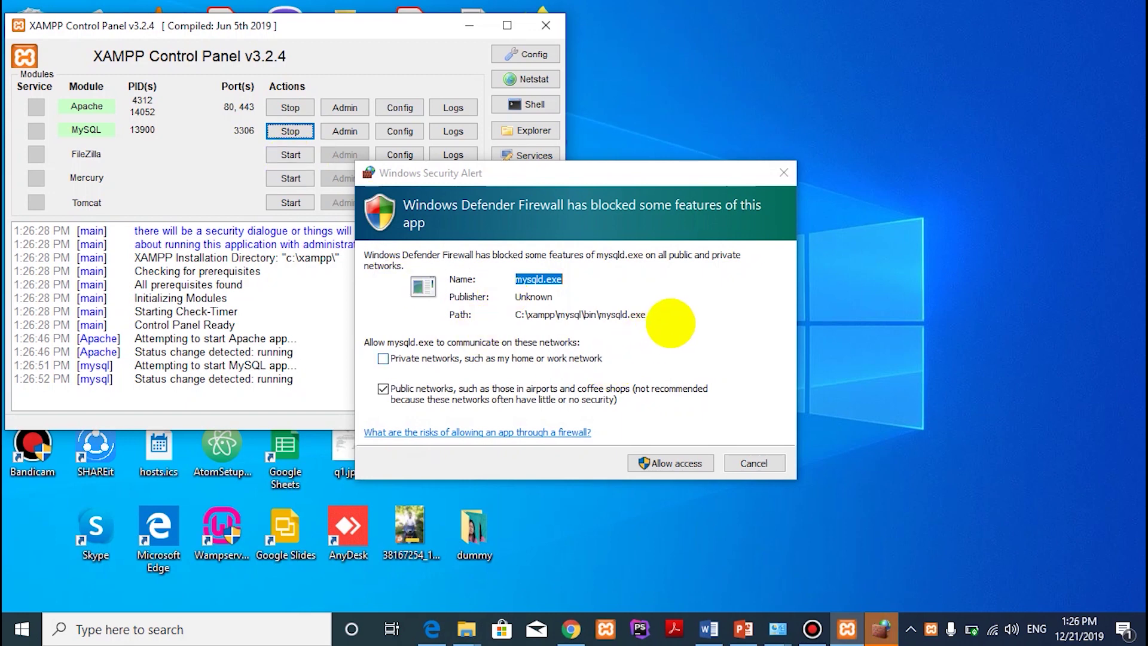
pyautogui.click(670, 322)
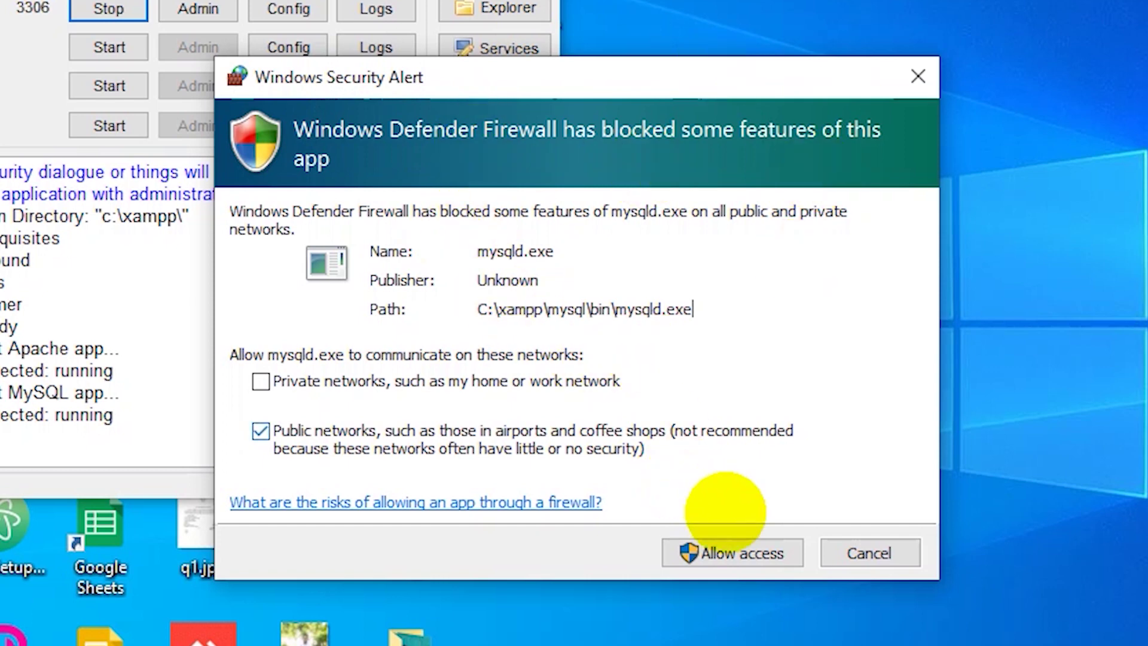
pyautogui.click(752, 553)
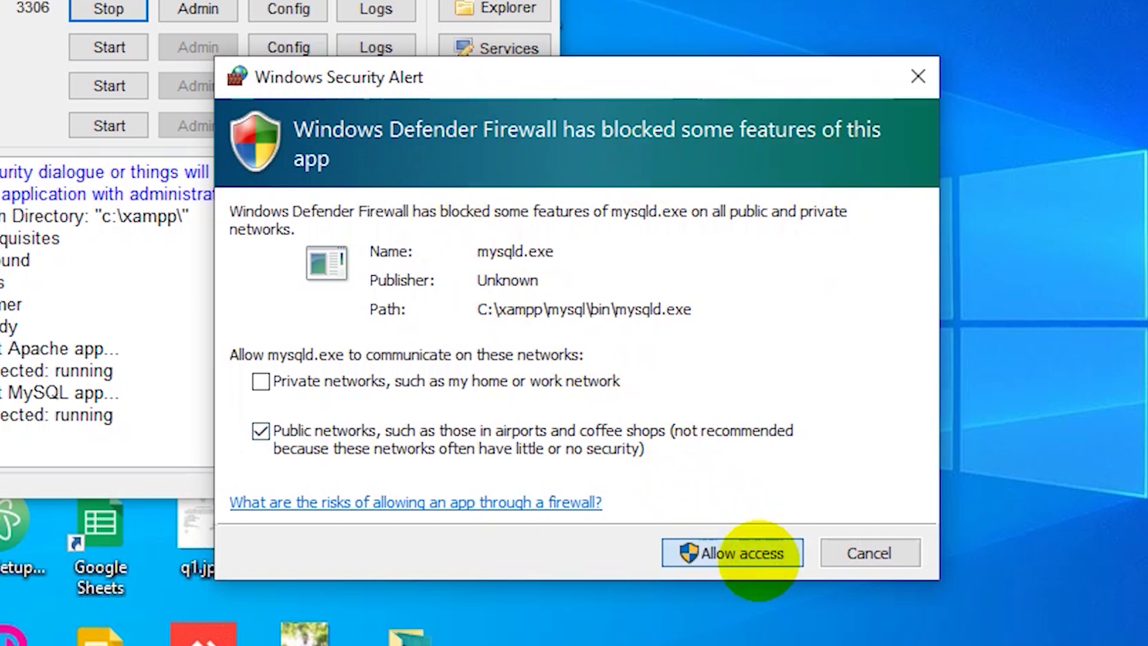
pyautogui.click(723, 552)
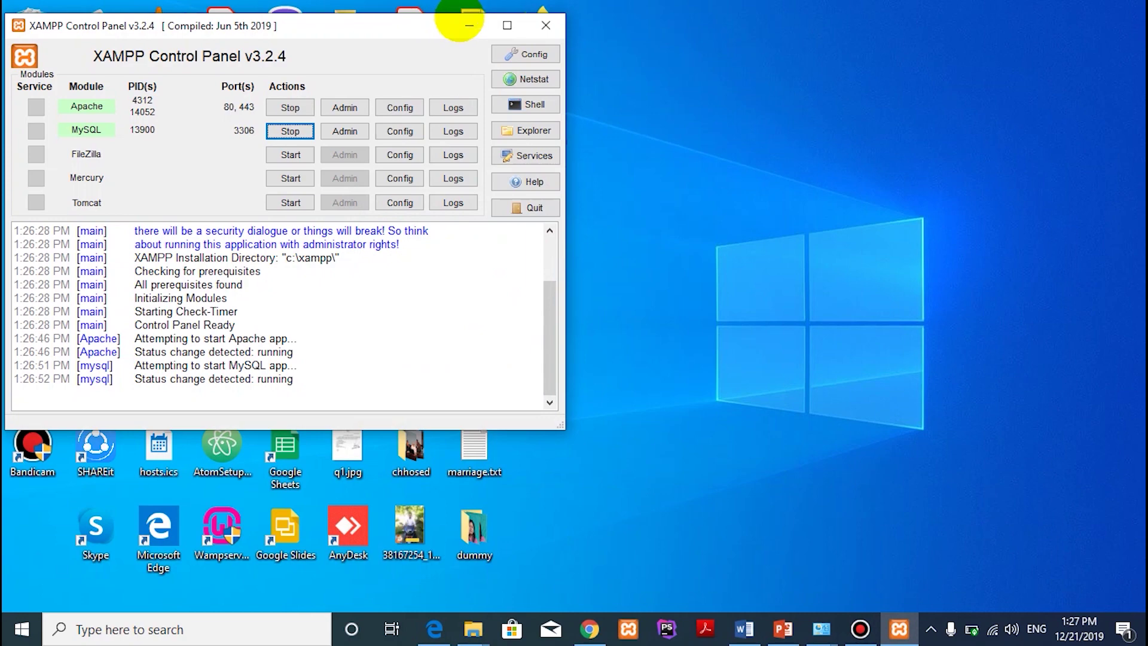
# - Switch to Chrome, open localhost in the Downloads tab and look through the XAMPP welcome page
pyautogui.click(466, 22)
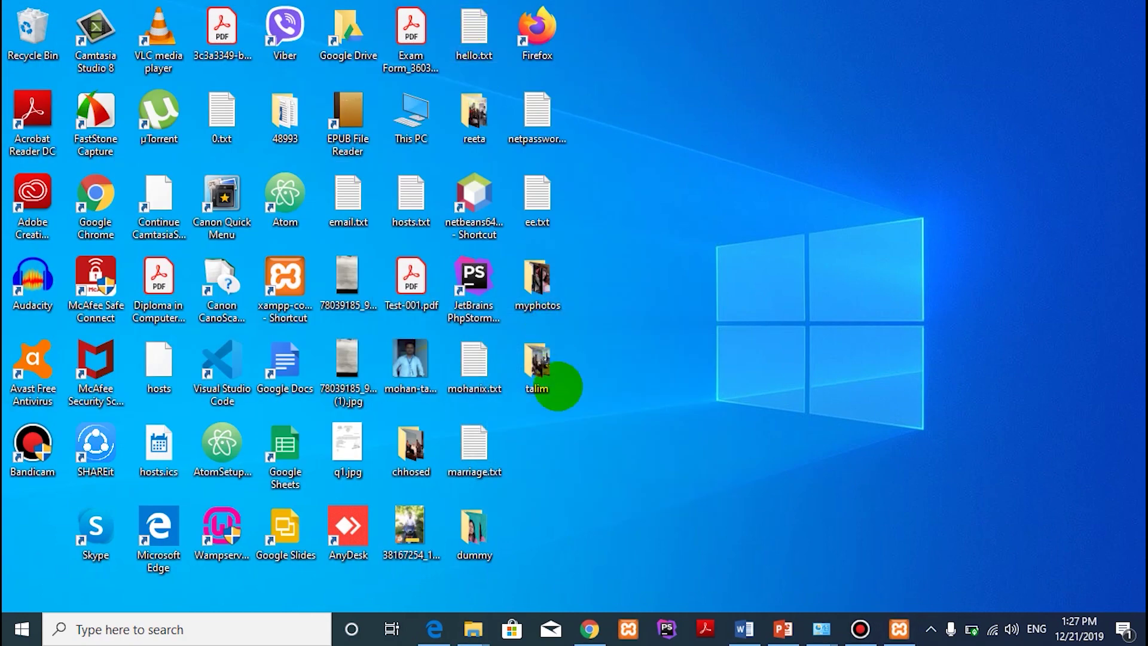
pyautogui.click(589, 628)
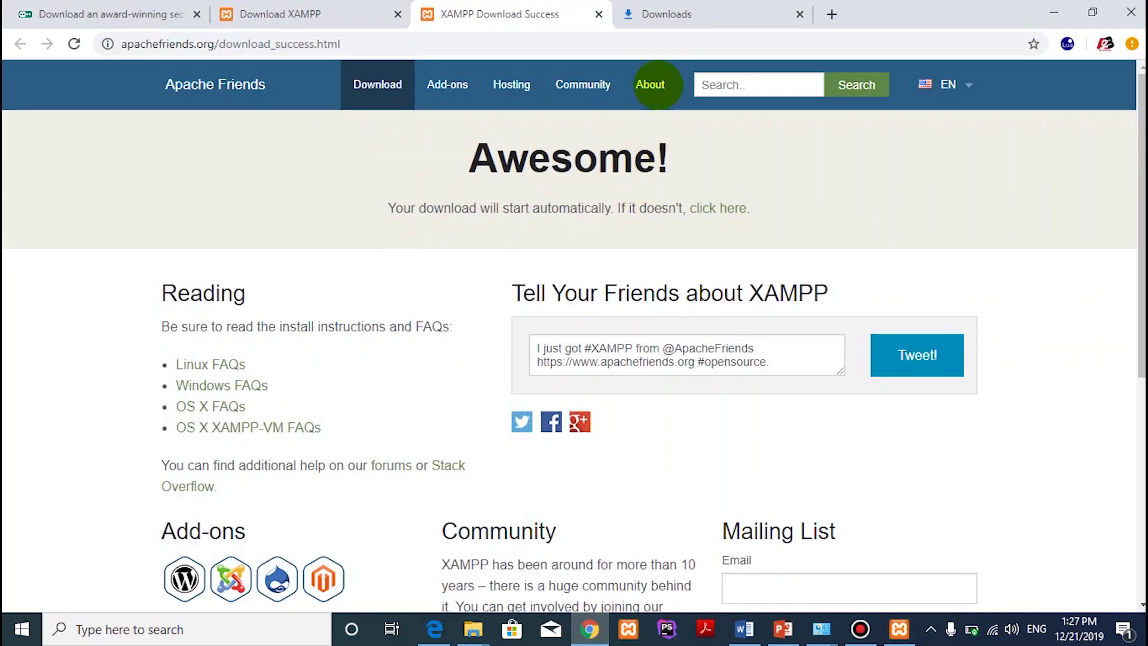
pyautogui.click(655, 13)
pyautogui.click(326, 44)
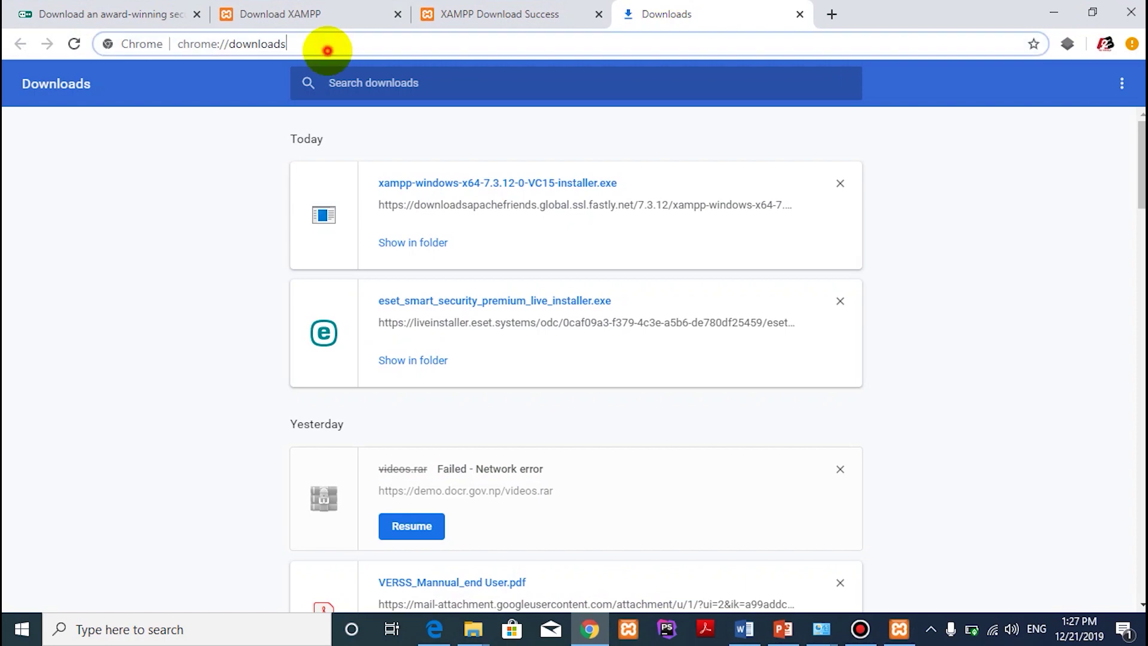
pyautogui.press('BackSpace')
pyautogui.write('v')
pyautogui.press('BackSpace')
pyautogui.write('ca')
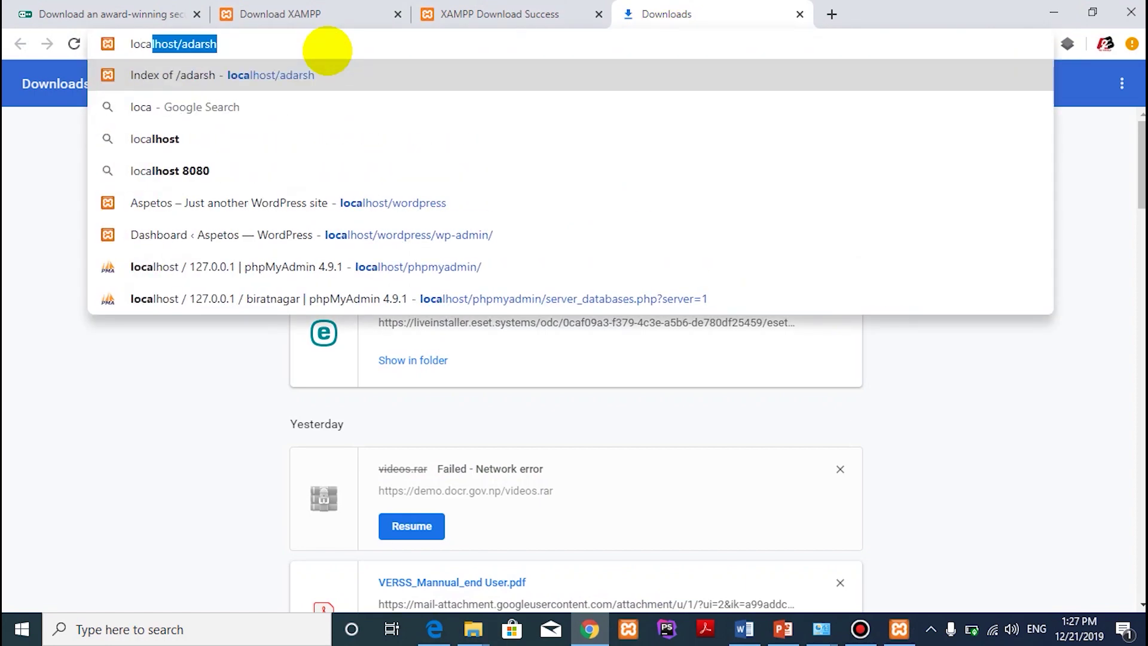
pyautogui.press('Right')
pyautogui.press('BackSpace')
pyautogui.press('BackSpace')
pyautogui.press('BackSpace')
pyautogui.press('BackSpace')
pyautogui.press('BackSpace')
pyautogui.press('BackSpace')
pyautogui.press('BackSpace')
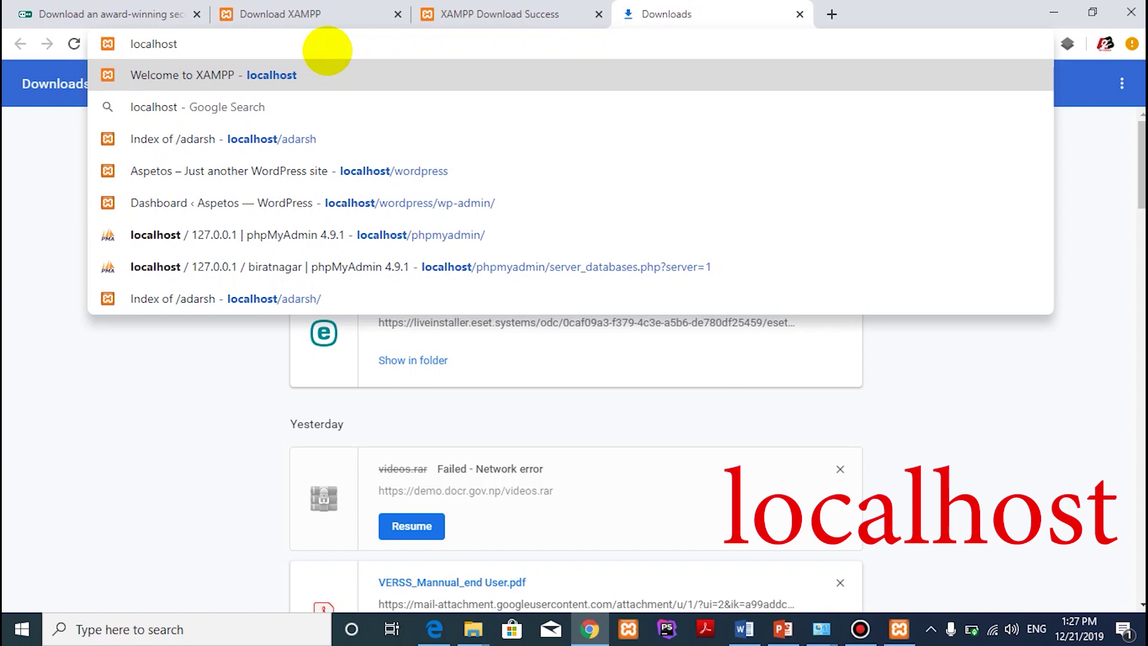
pyautogui.press('Return')
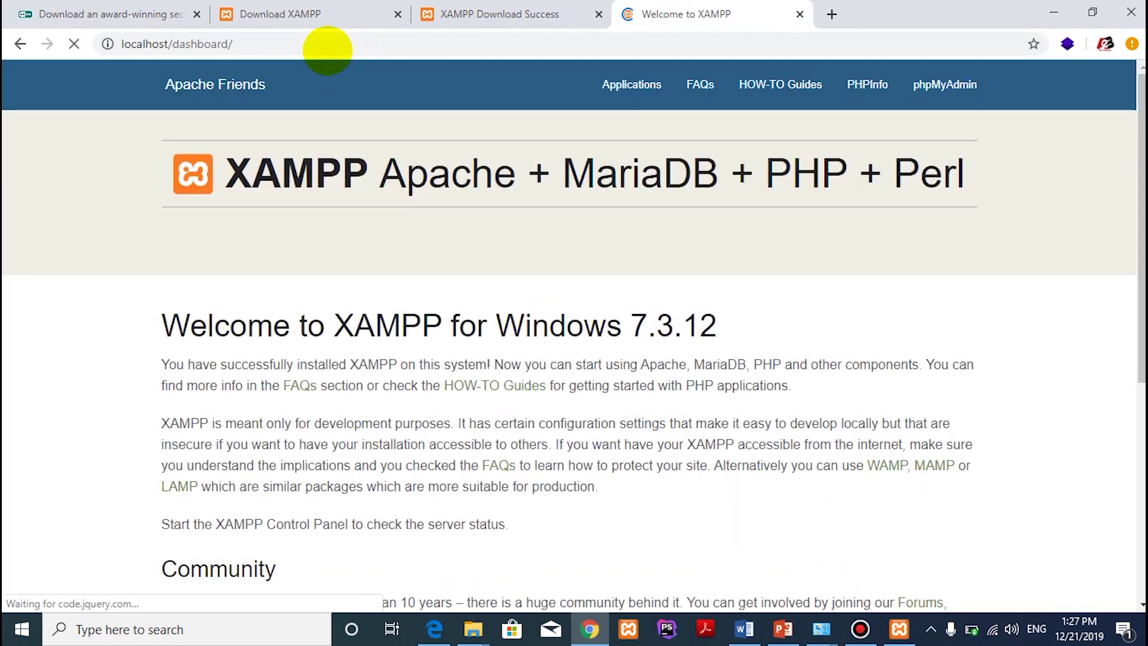
pyautogui.scroll(-6, 520, 389)
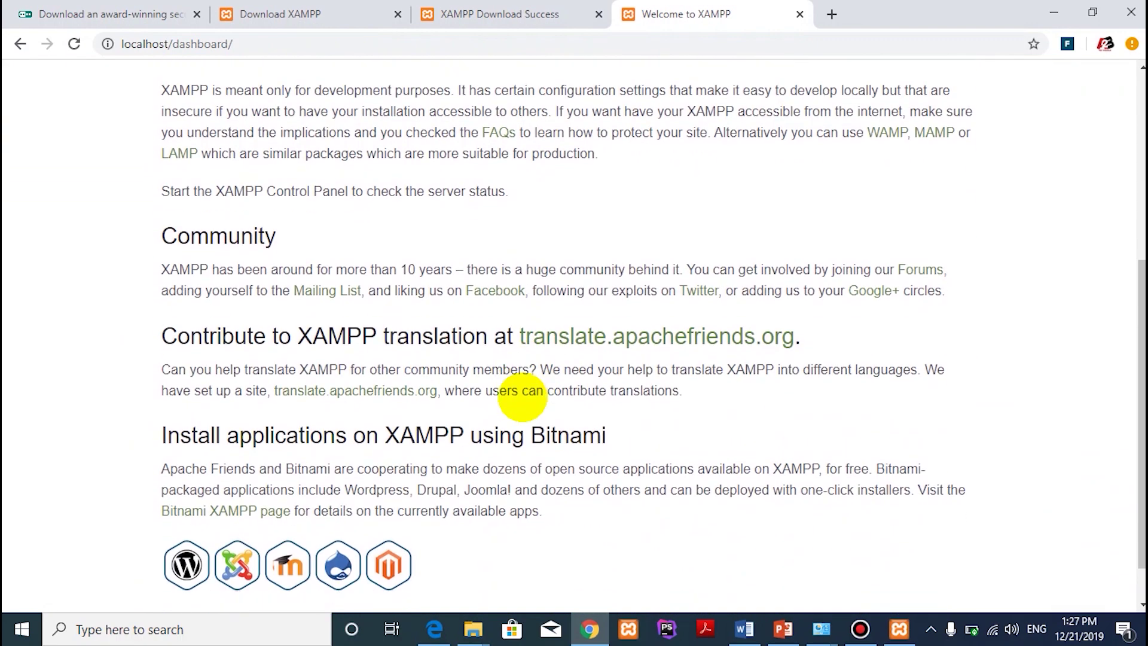
pyautogui.scroll(6, 522, 394)
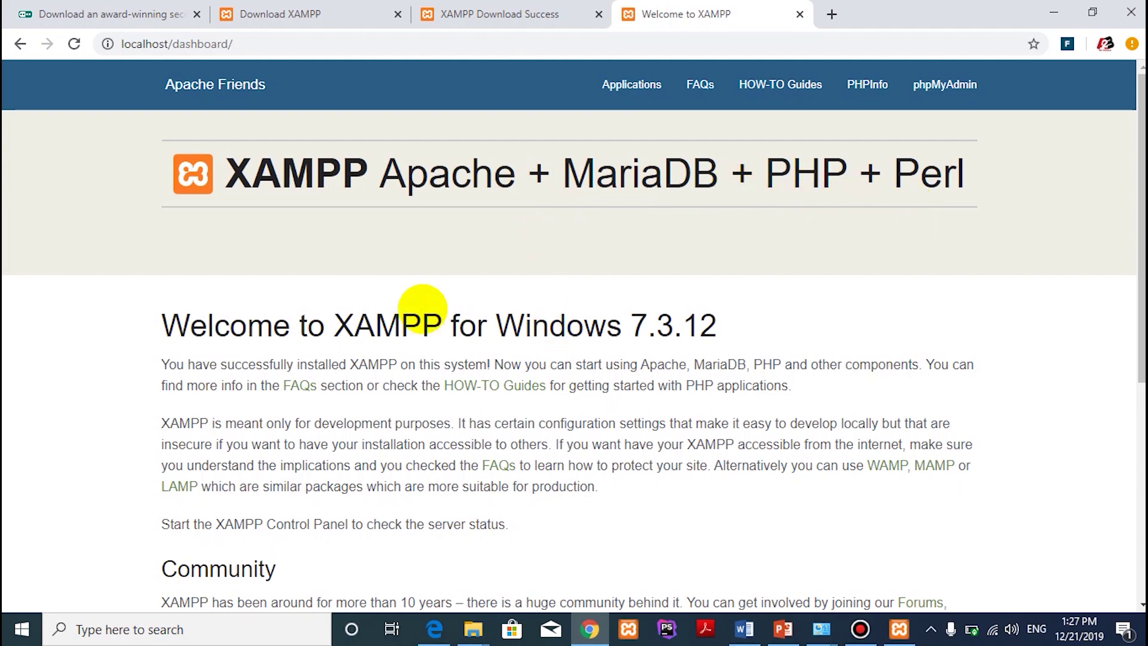
pyautogui.scroll(-3, 618, 440)
pyautogui.scroll(-3, 618, 440)
pyautogui.scroll(6, 619, 440)
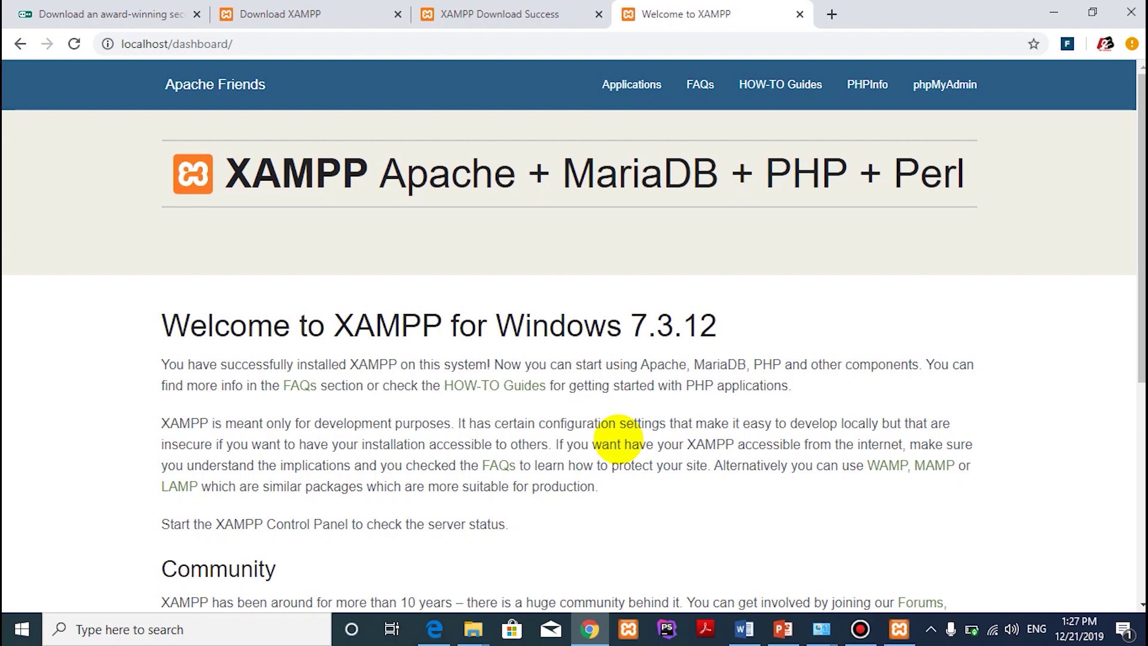
# - Return to the XAMPP Control Panel, stop Apache and MySQL, and clear the control panel and browser from the desktop
pyautogui.click(900, 622)
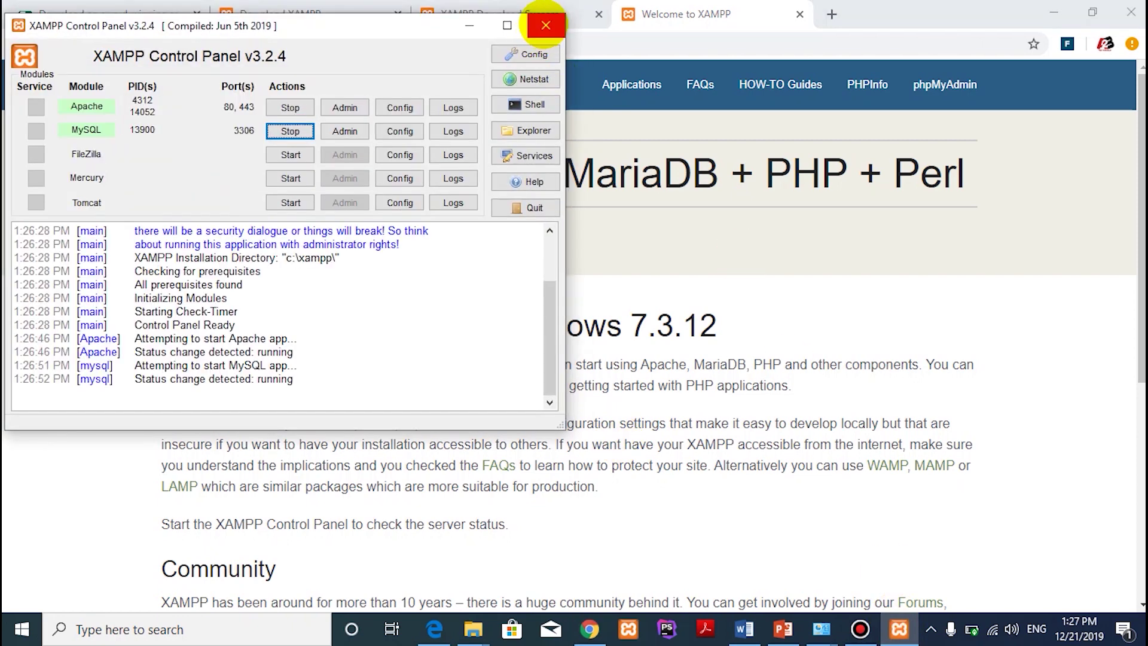
pyautogui.click(290, 107)
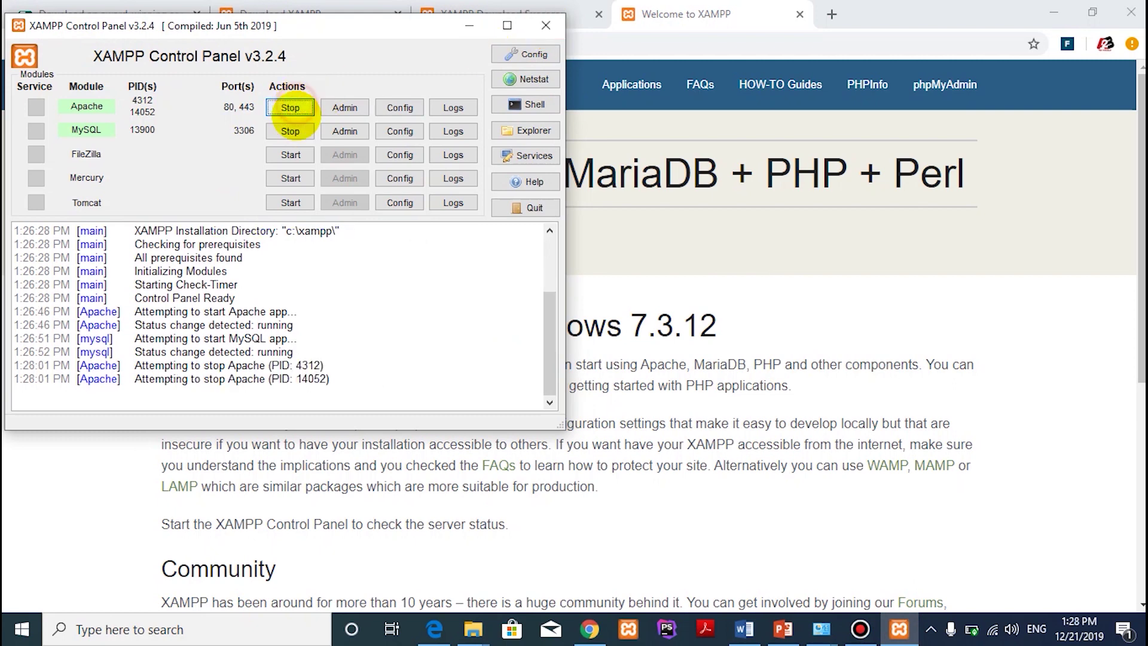
pyautogui.click(290, 131)
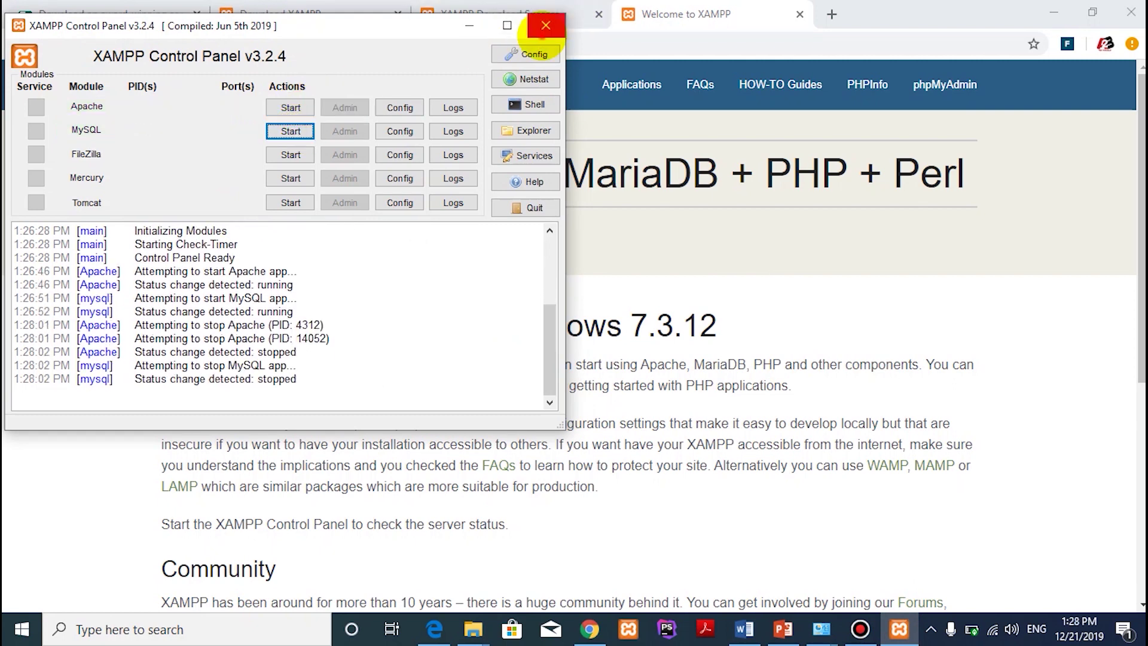
pyautogui.click(545, 26)
pyautogui.click(1054, 12)
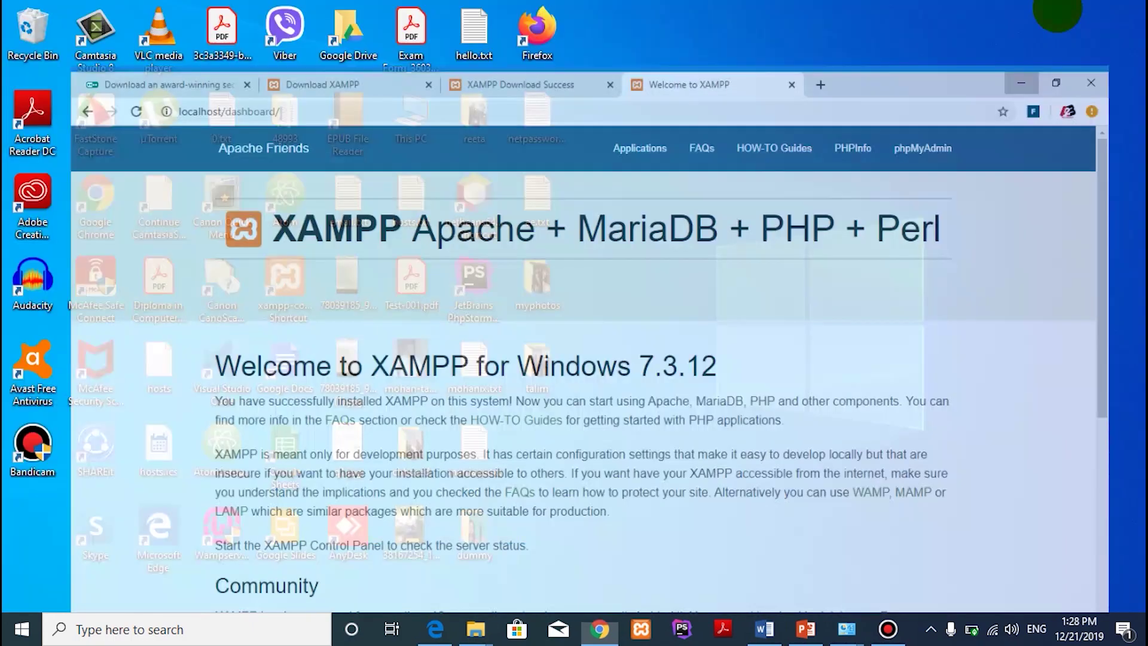
pyautogui.rightClick(884, 26)
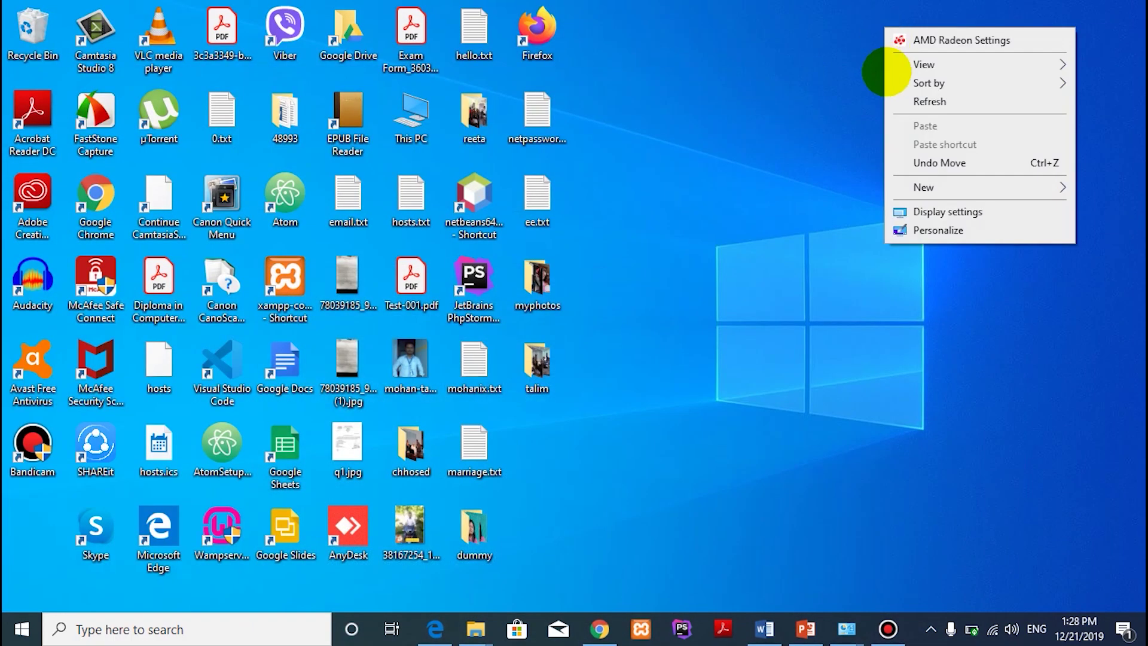
# - Refresh the desktop, then browse This PC to the xampp folder on Local Disk (C:)
pyautogui.click(911, 100)
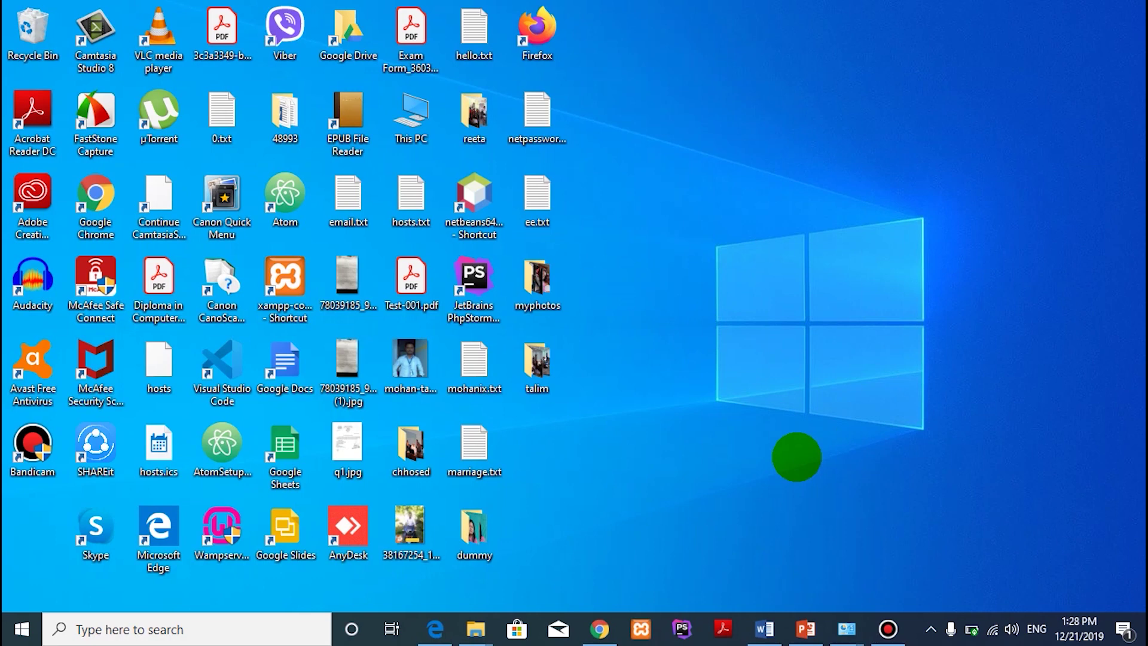
pyautogui.click(417, 105)
pyautogui.doubleClick(417, 105)
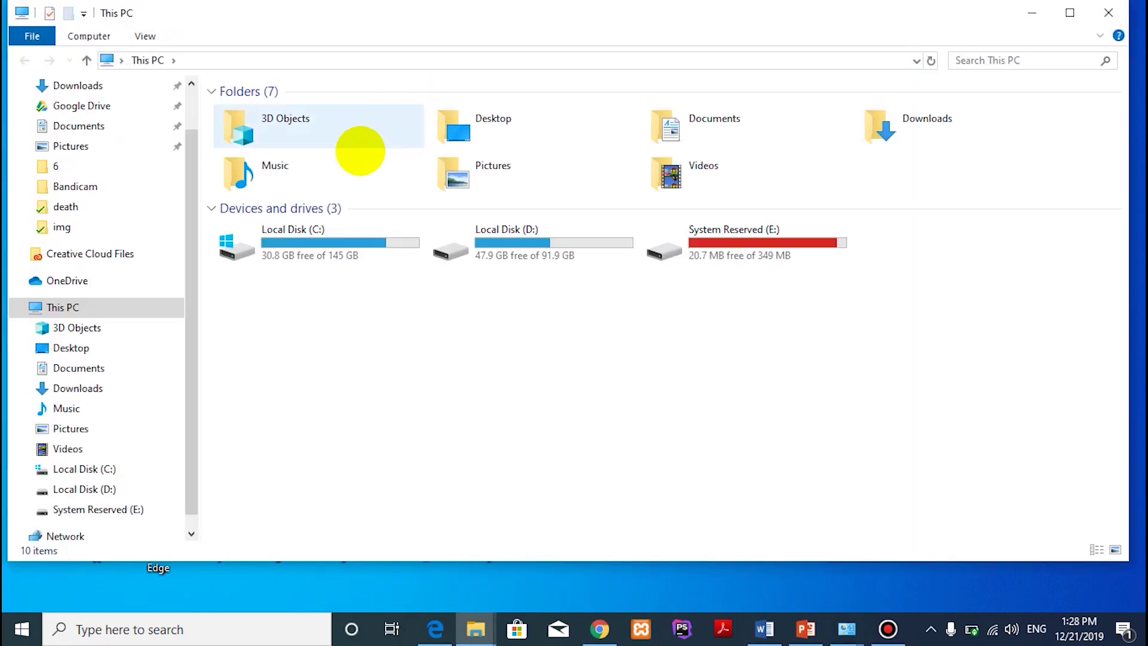
pyautogui.click(330, 254)
pyautogui.doubleClick(330, 254)
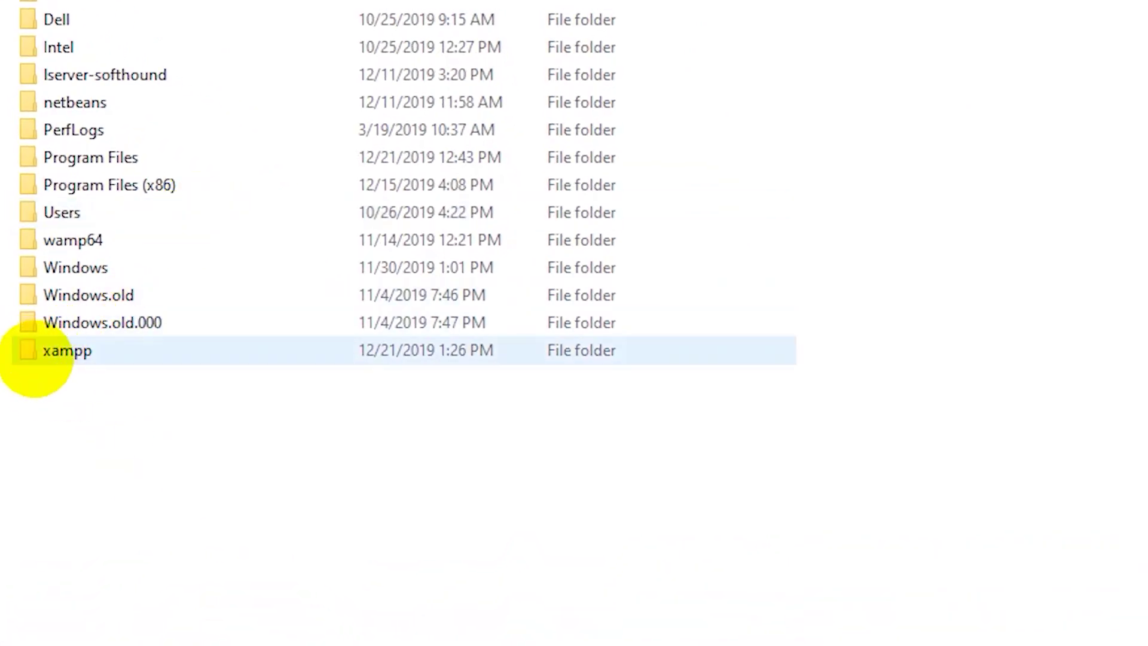
pyautogui.doubleClick(40, 359)
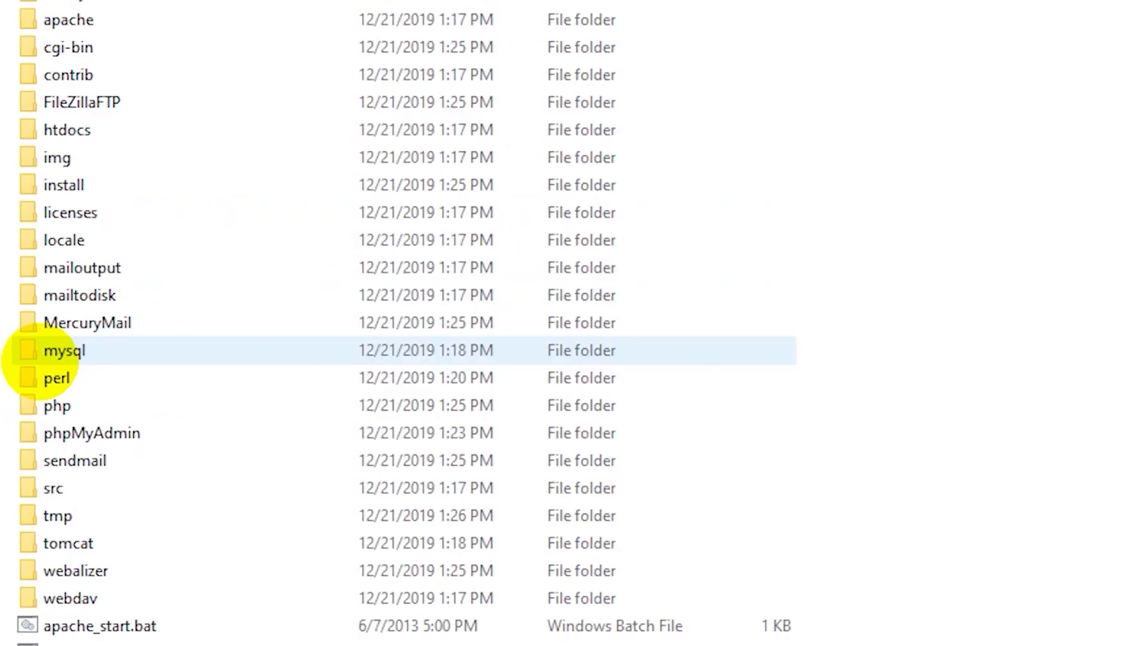
# - Create a desktop shortcut for xampp-control.exe from the xampp folder and minimize the File Explorer window
pyautogui.scroll(-6, 179, 371)
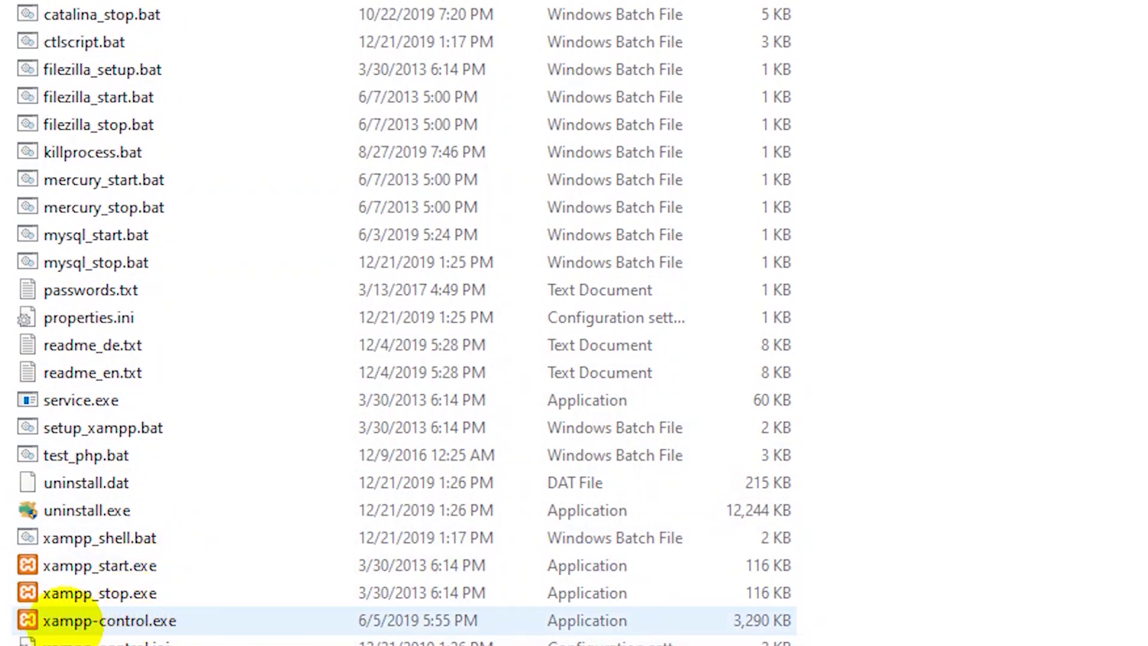
pyautogui.click(94, 619)
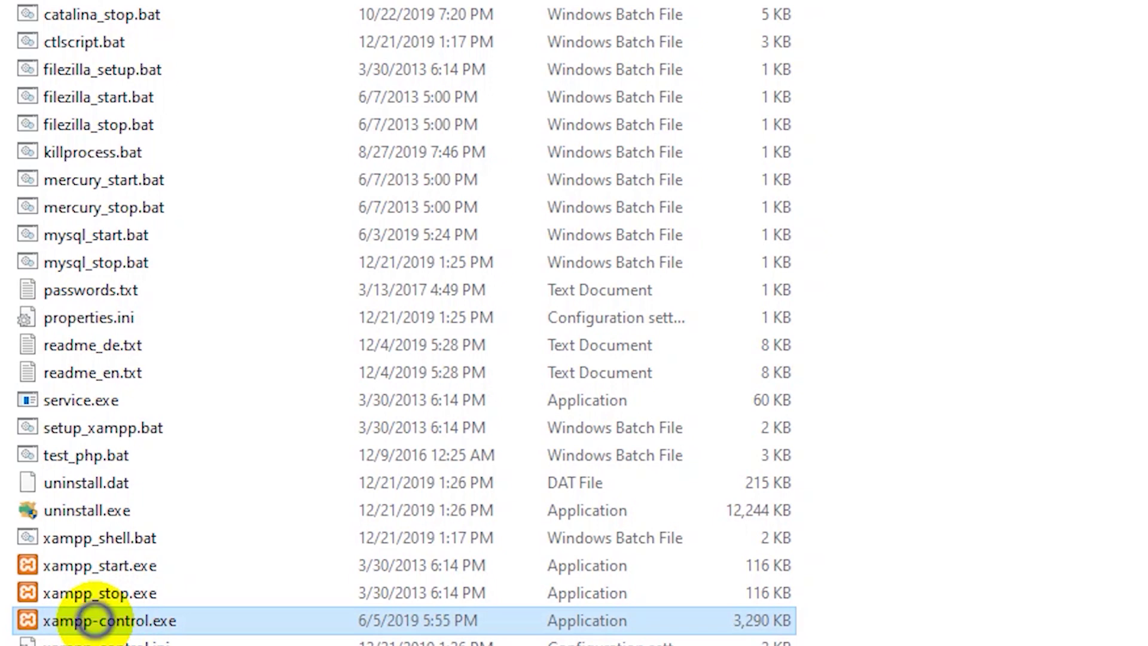
pyautogui.rightClick(94, 620)
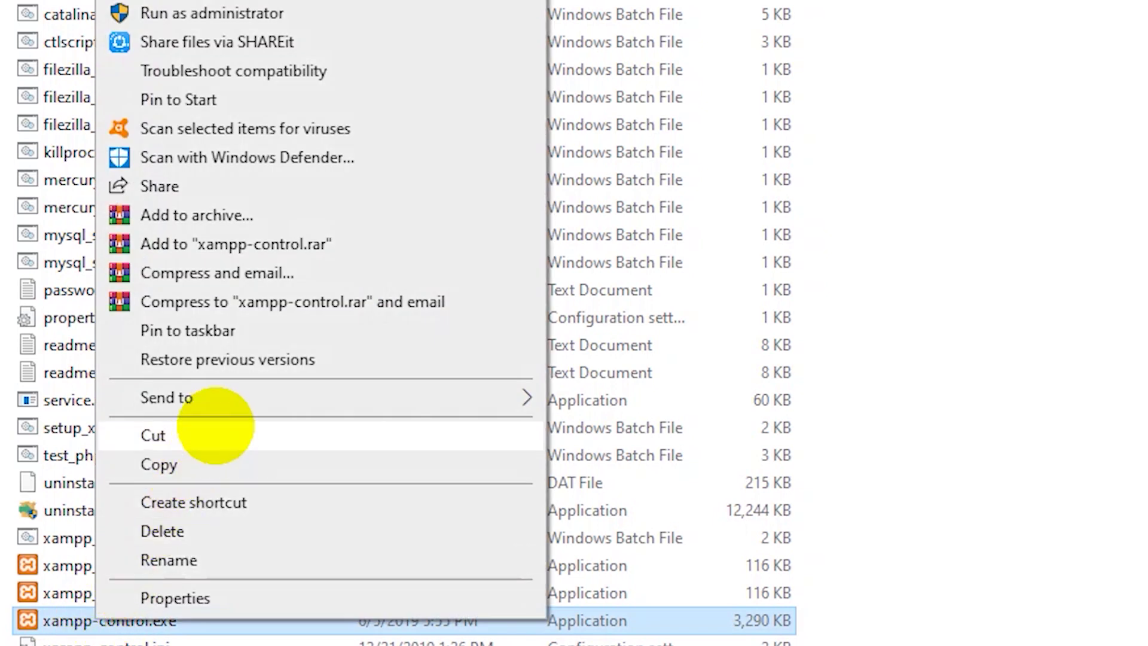
pyautogui.moveTo(249, 398)
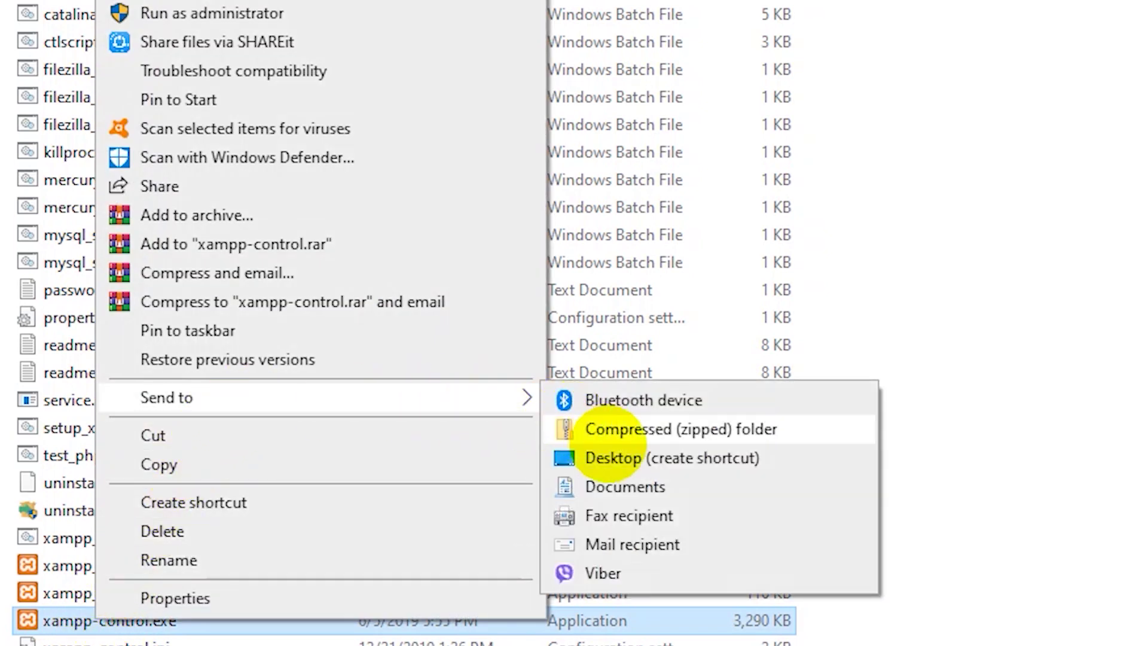
pyautogui.click(615, 451)
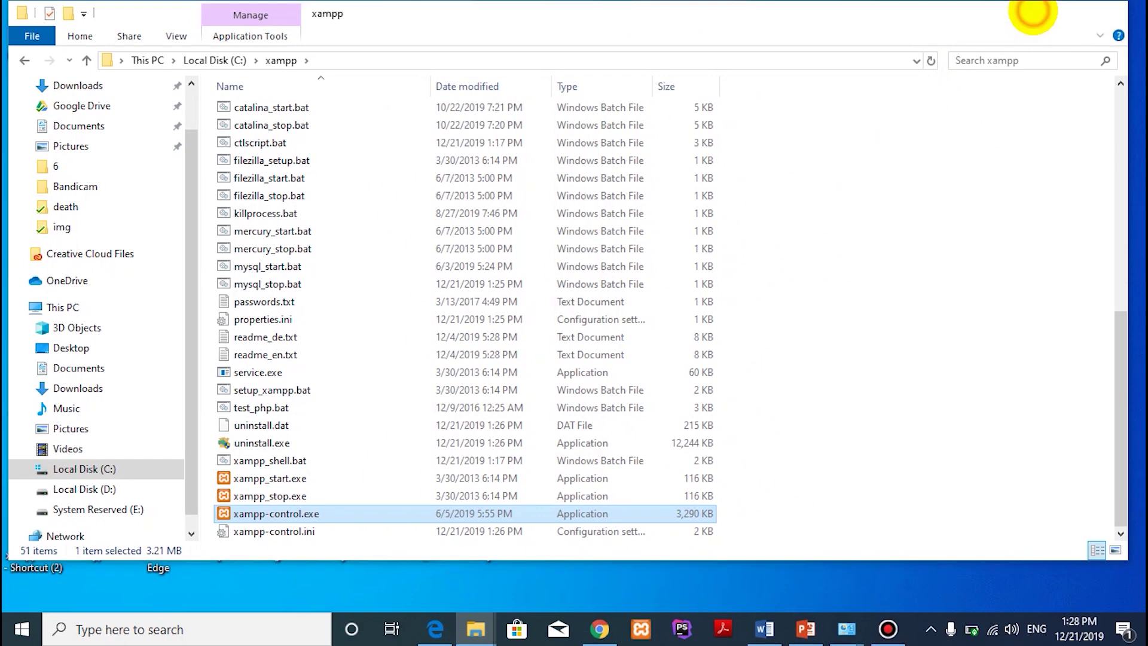
pyautogui.click(1032, 11)
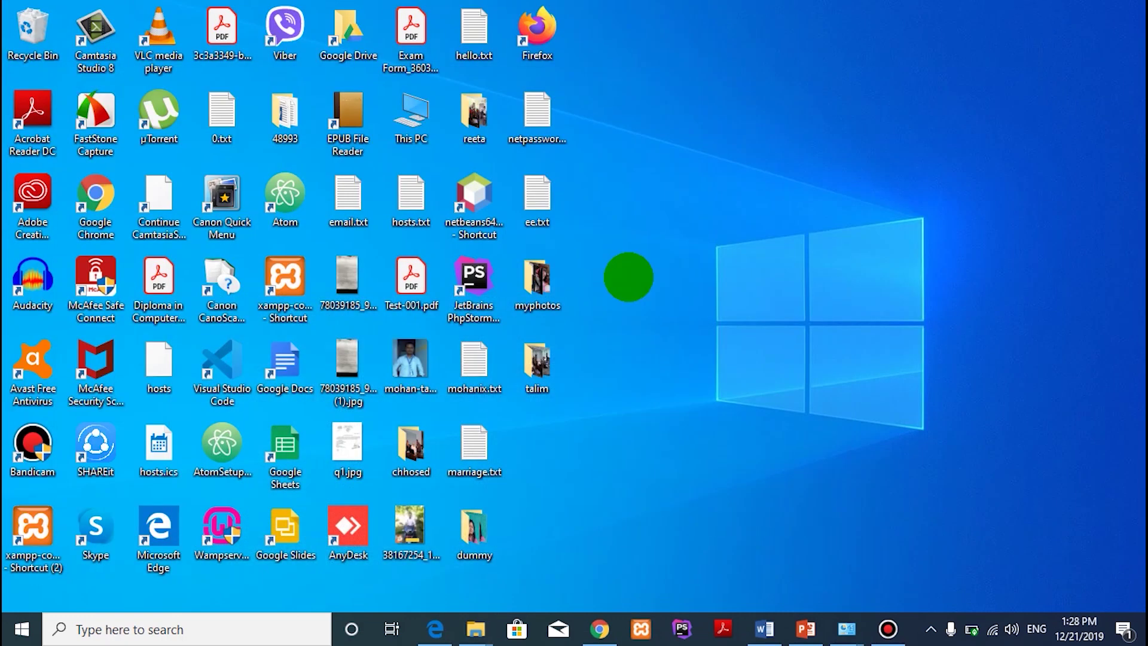
# - Launch the XAMPP Control Panel from its new desktop shortcut, start Apache and MySQL, and minimize the panel
pyautogui.click(36, 532)
pyautogui.doubleClick(36, 531)
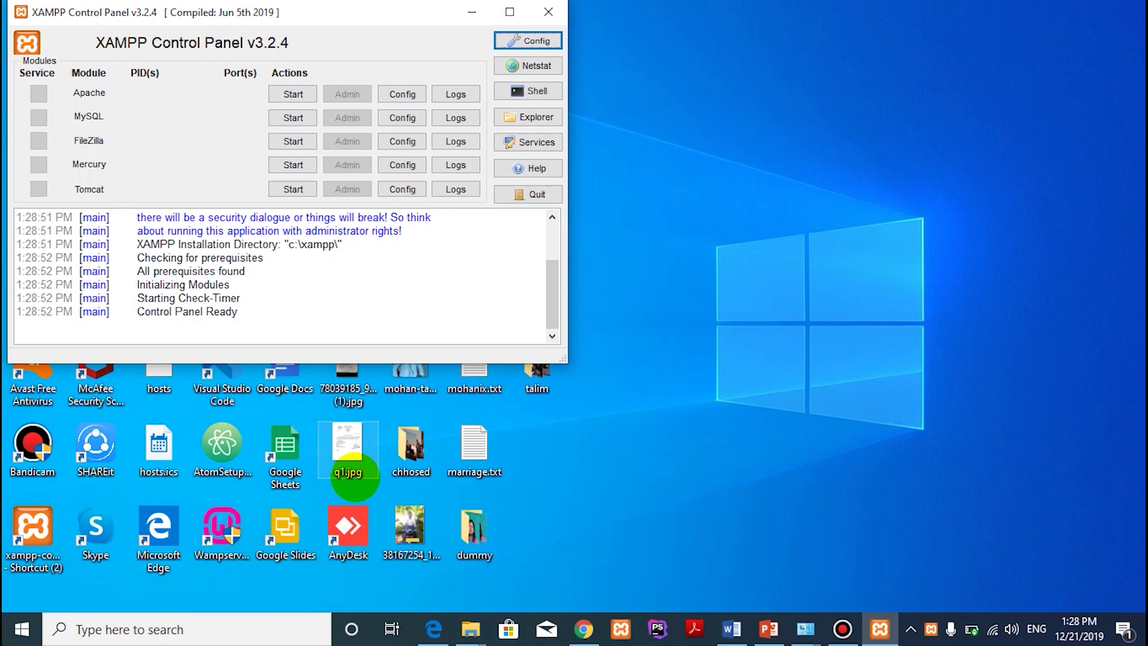
pyautogui.click(293, 94)
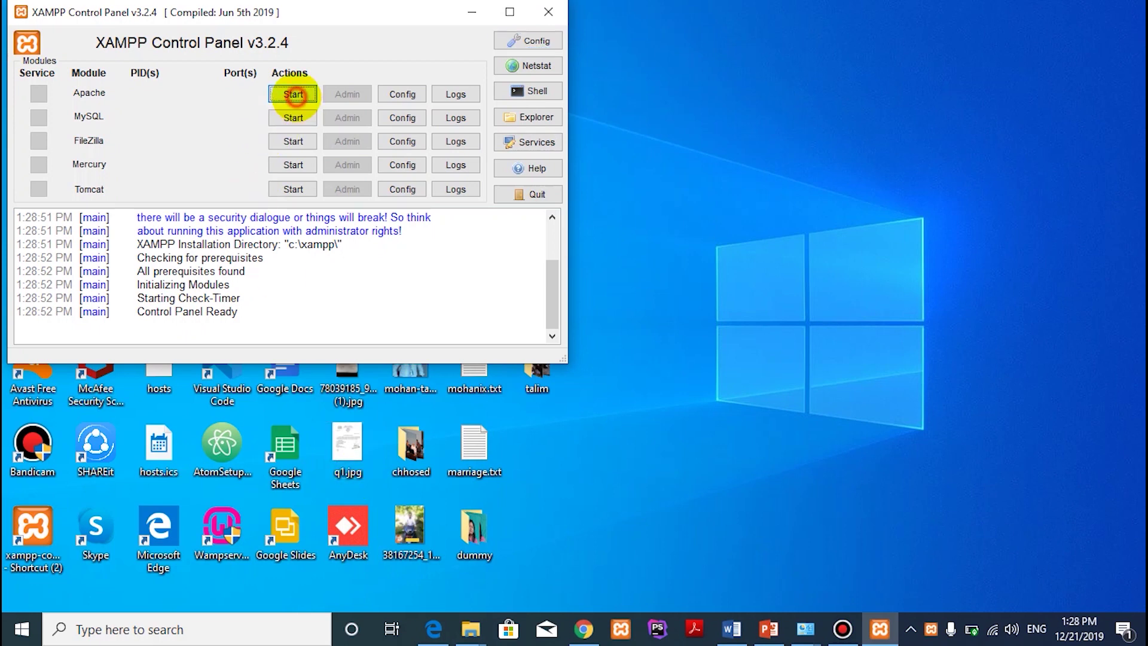
pyautogui.click(292, 117)
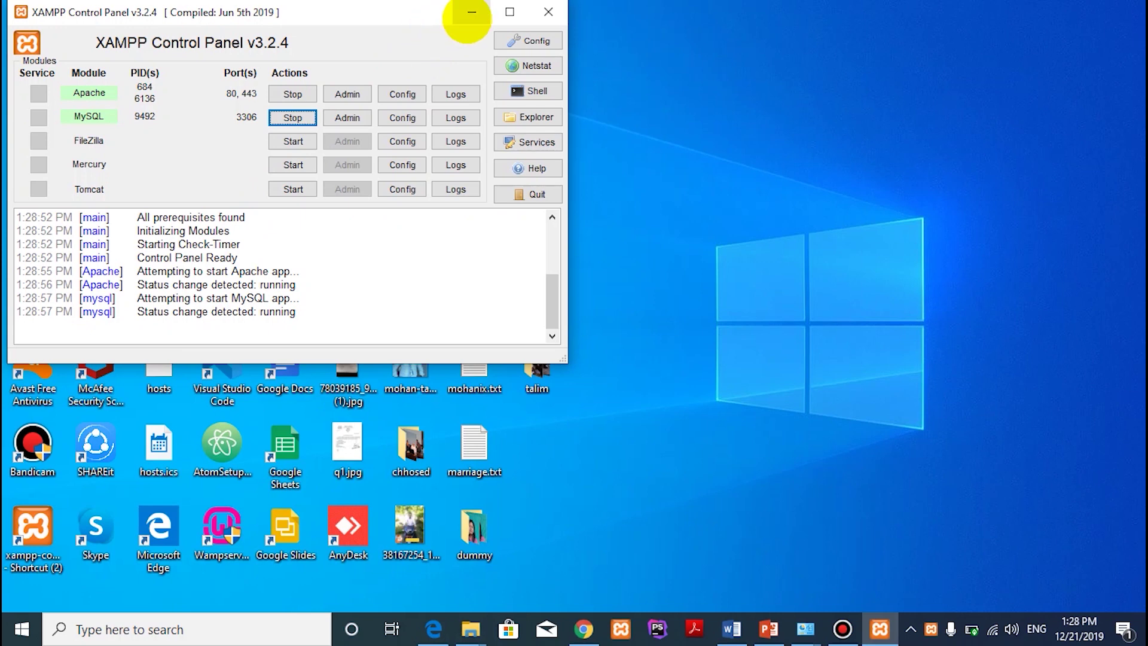
pyautogui.click(472, 12)
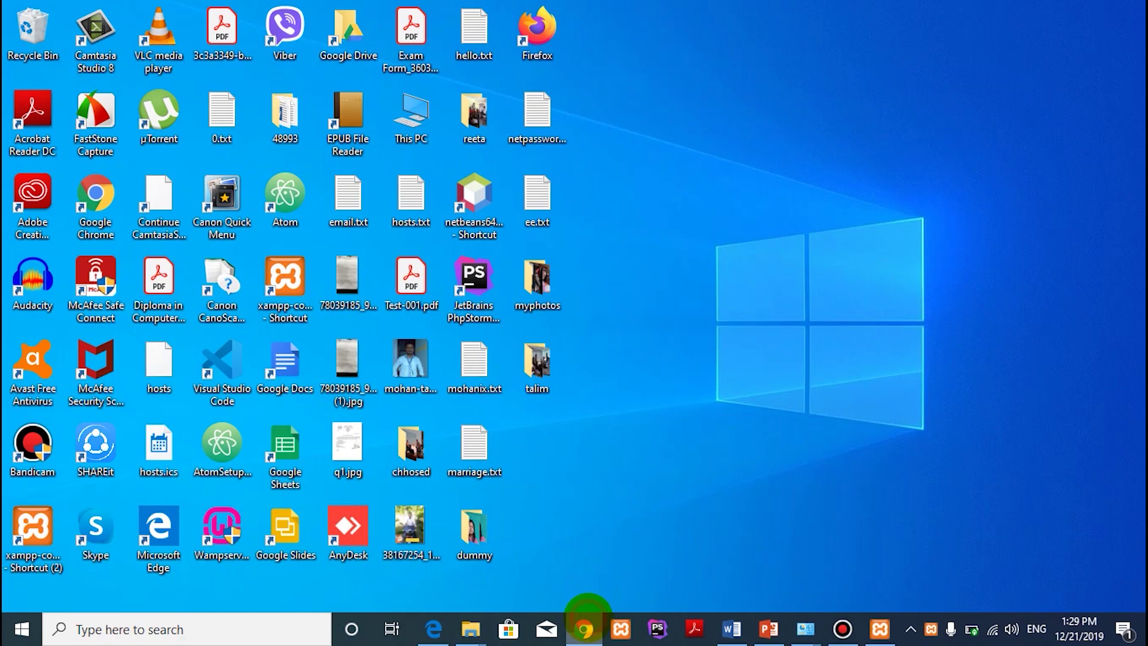
# - Switch to Chrome and search Google for "visual studio code download" in a new tab
pyautogui.click(586, 625)
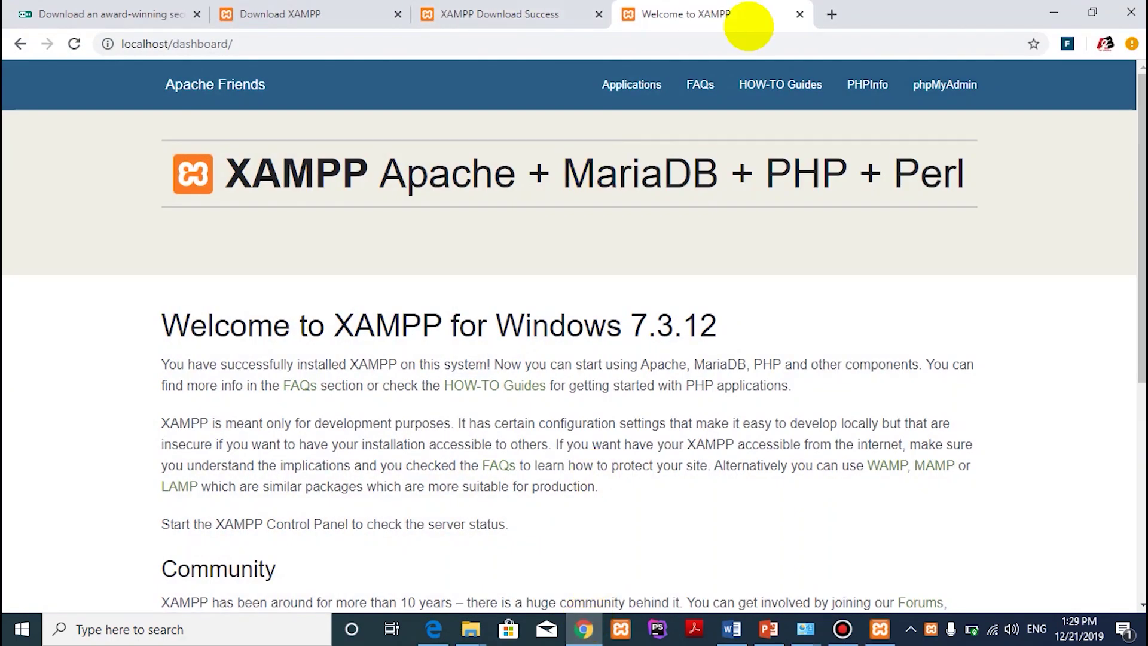
pyautogui.click(833, 19)
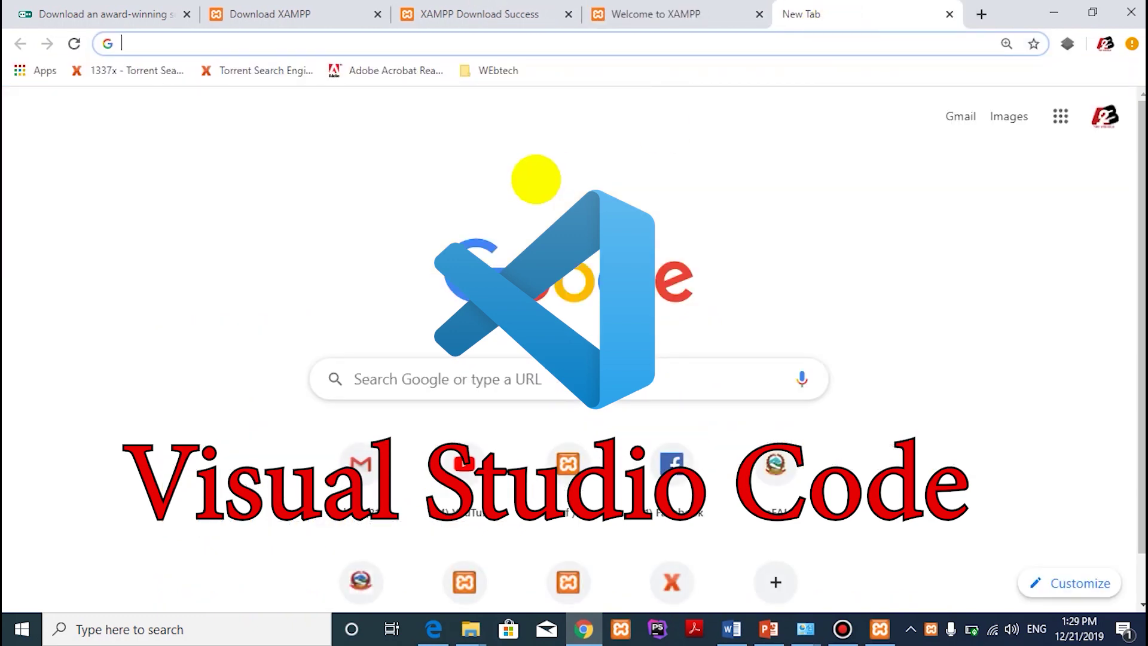
pyautogui.write('vise')
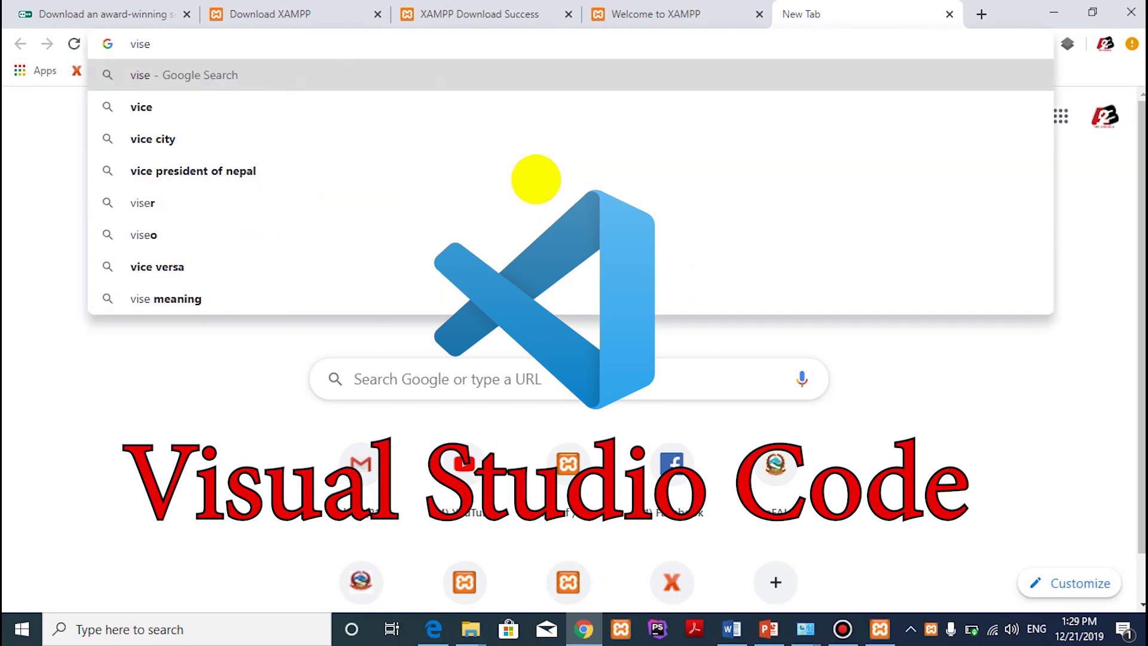
pyautogui.press('BackSpace')
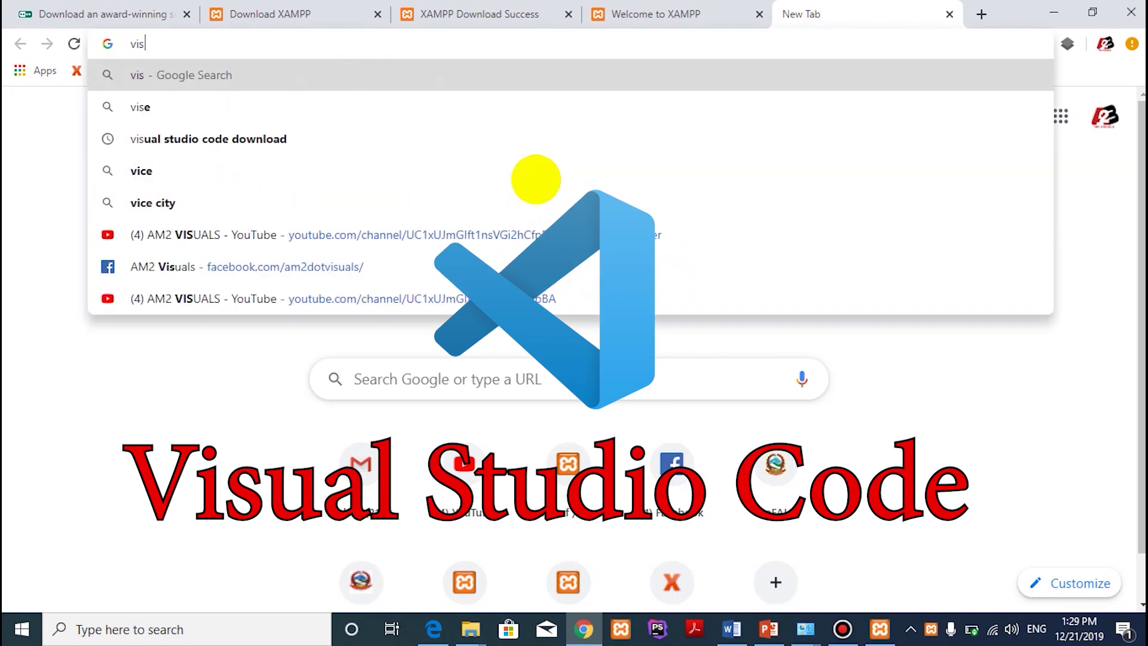
pyautogui.write('ual studio code download')
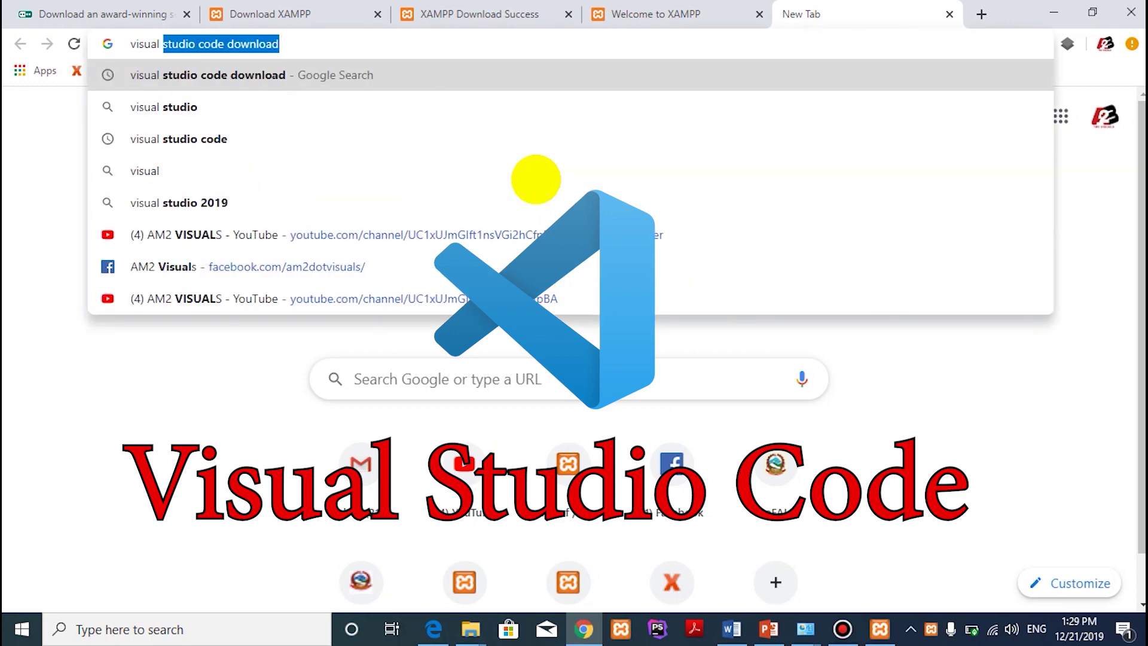
pyautogui.press('Right')
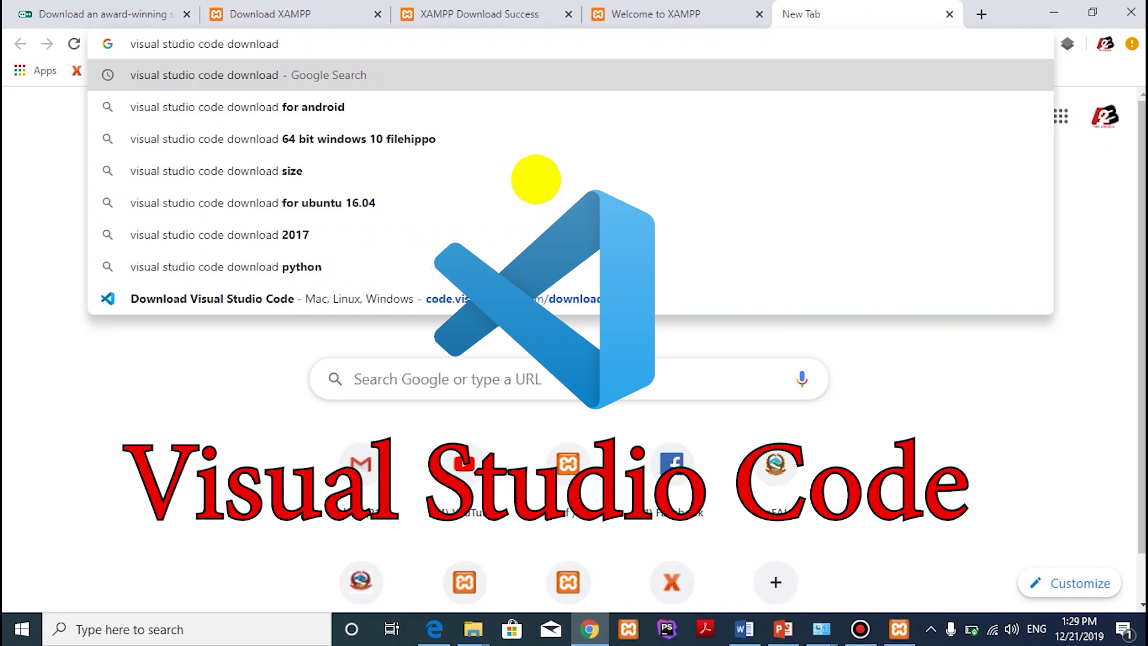
pyautogui.press('Return')
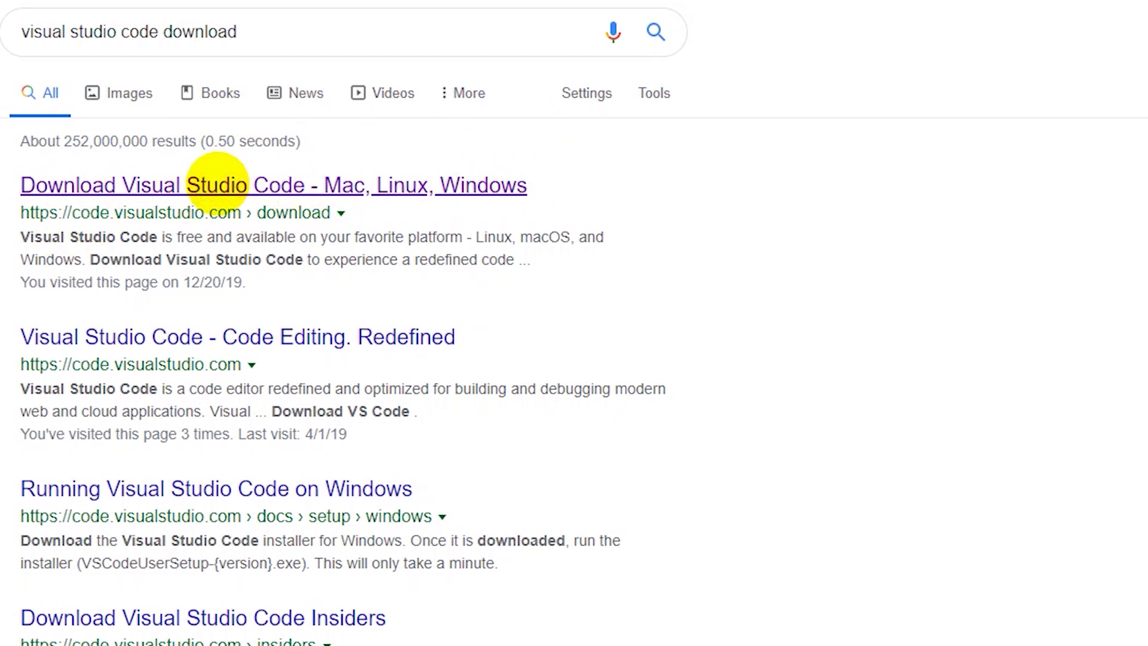
# - Open the official Visual Studio Code download page from the results and download the Windows installer
pyautogui.click(217, 184)
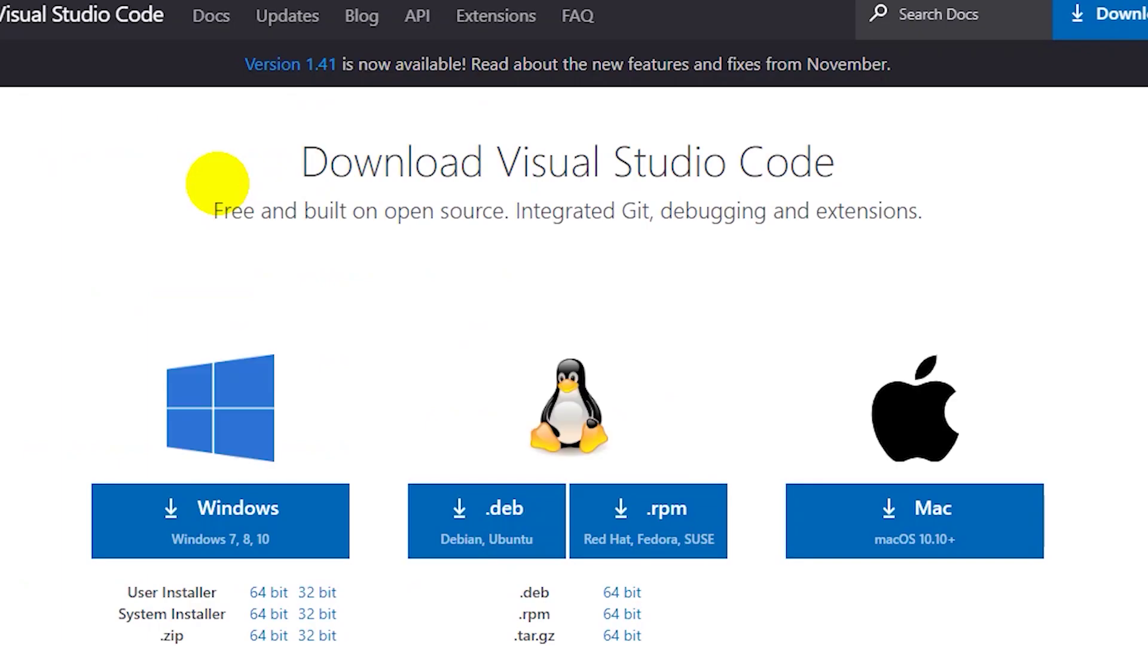
pyautogui.scroll(-4, 62, 323)
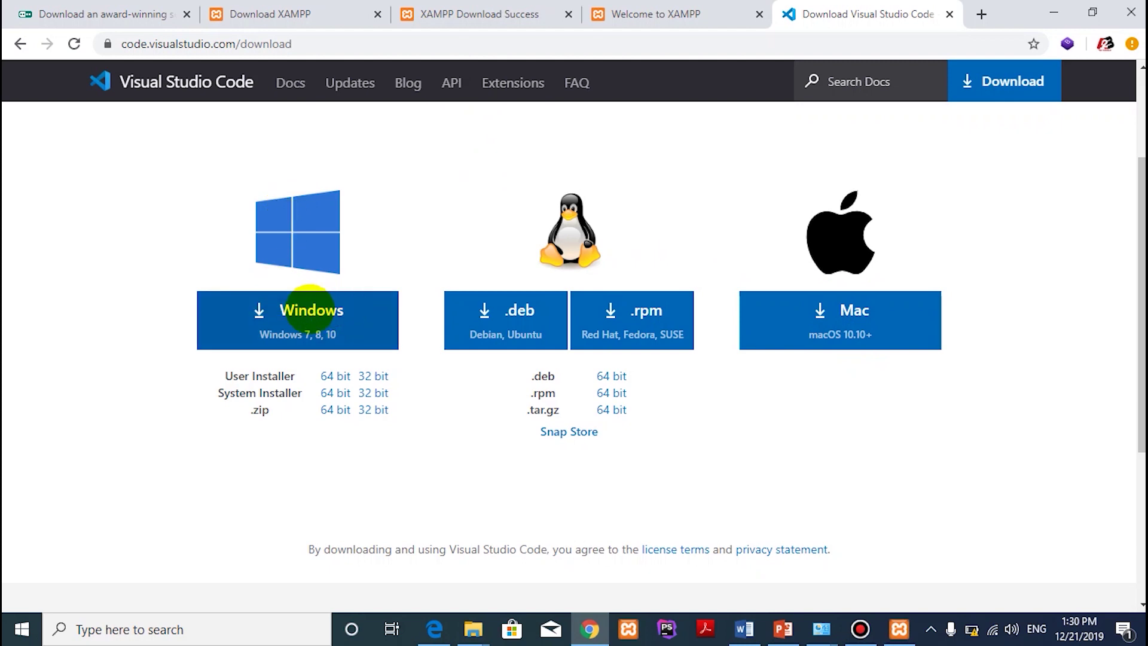
pyautogui.click(311, 310)
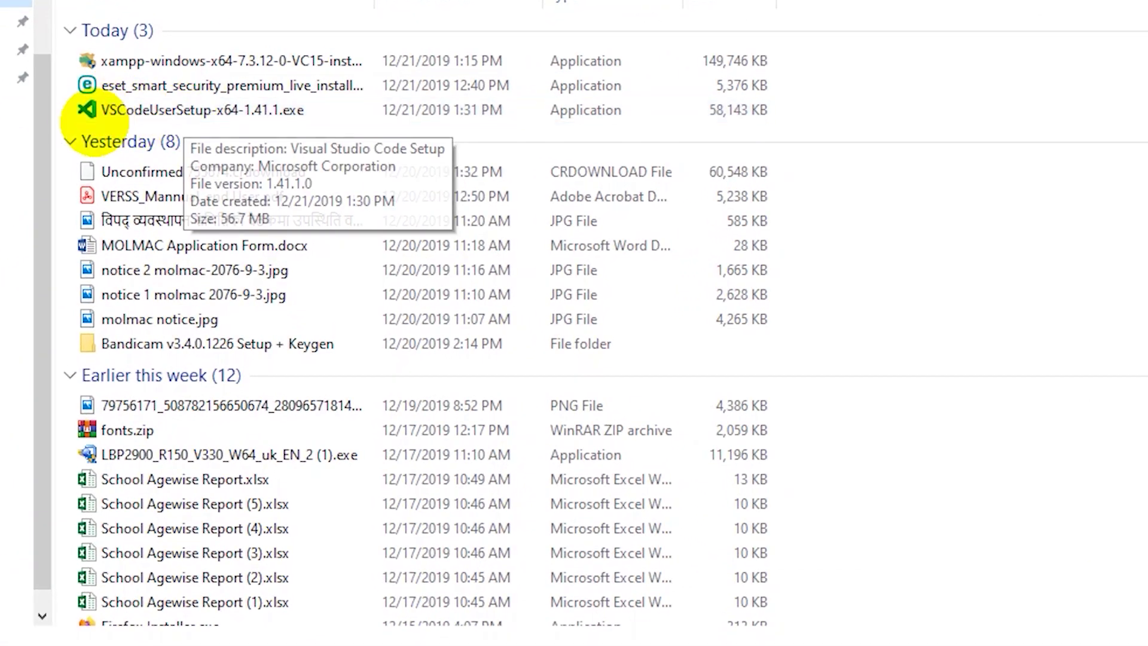
# - Run the VSCodeUserSetup-x64-1.41.1.exe installer from the downloaded files
pyautogui.click(143, 115)
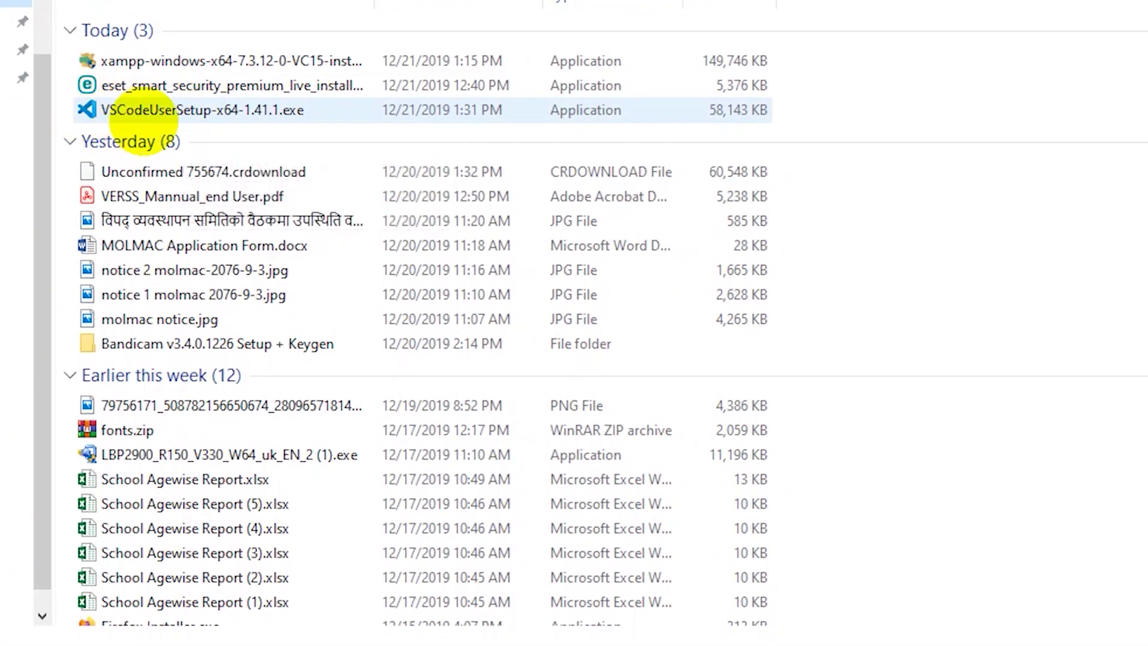